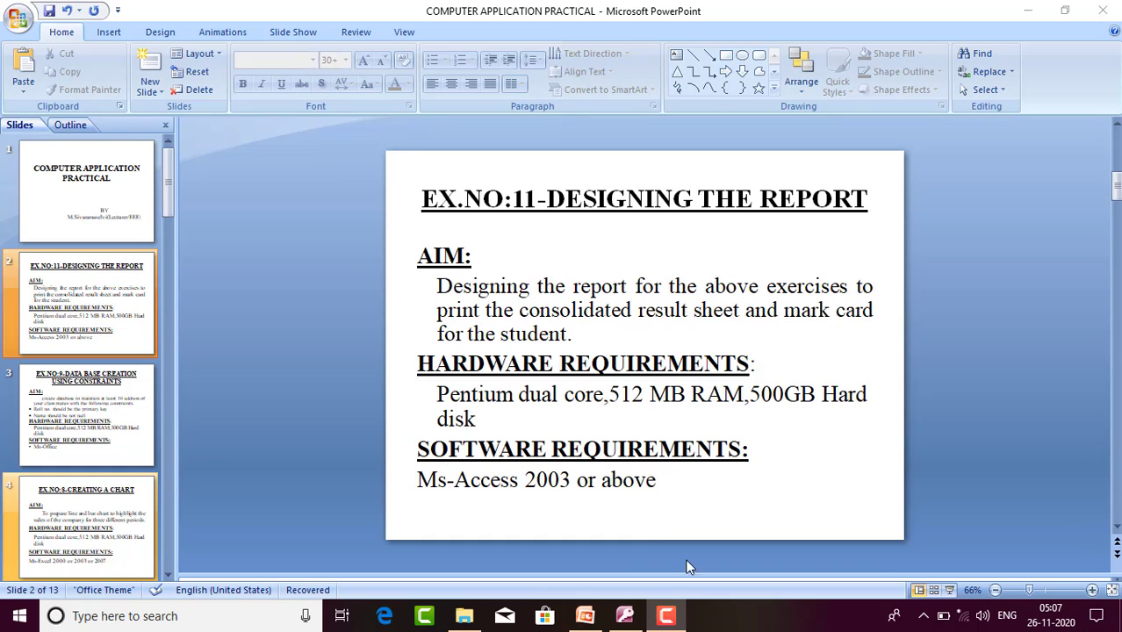
Step: Switch to Microsoft Access and try to create a blank database named address, declining to replace the existing file
left_click(623, 617)
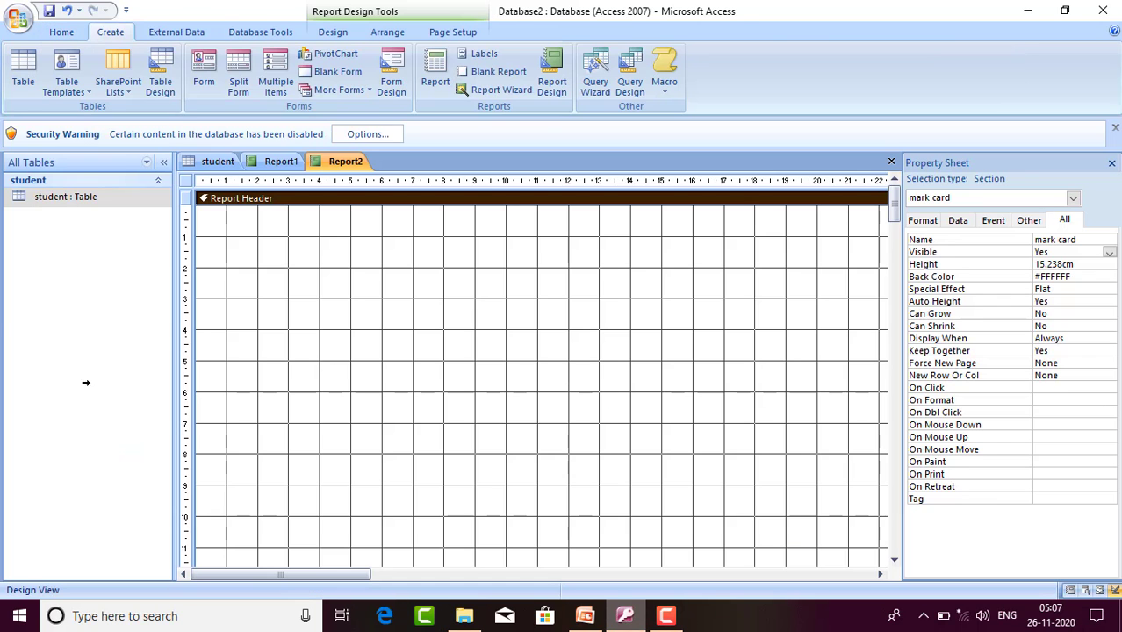
left_click(20, 17)
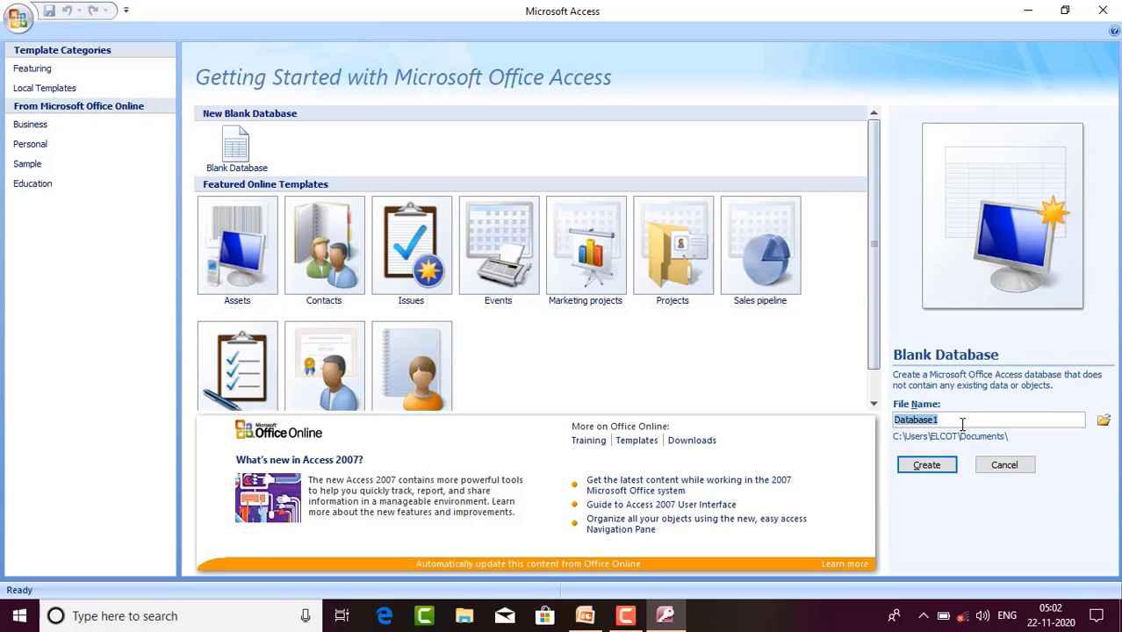
left_click(962, 422)
key("BackSpace")
key("BackSpace")
key("BackSpace")
key("BackSpace")
key("BackSpace")
key("BackSpace")
key("BackSpace")
key("BackSpace")
key("BackSpace")
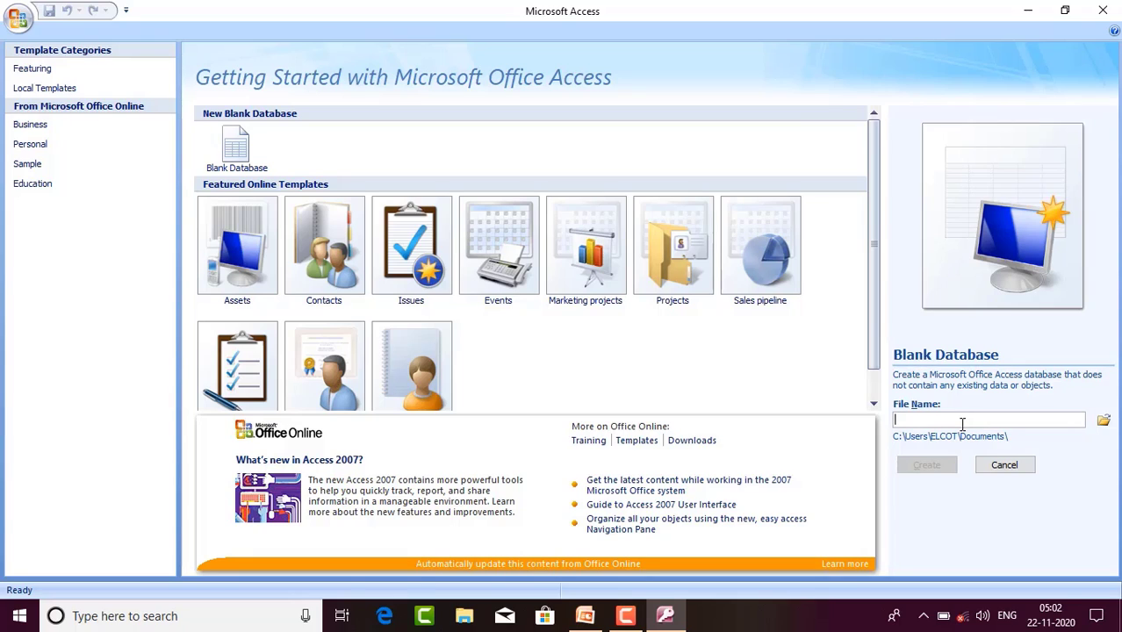
type("address")
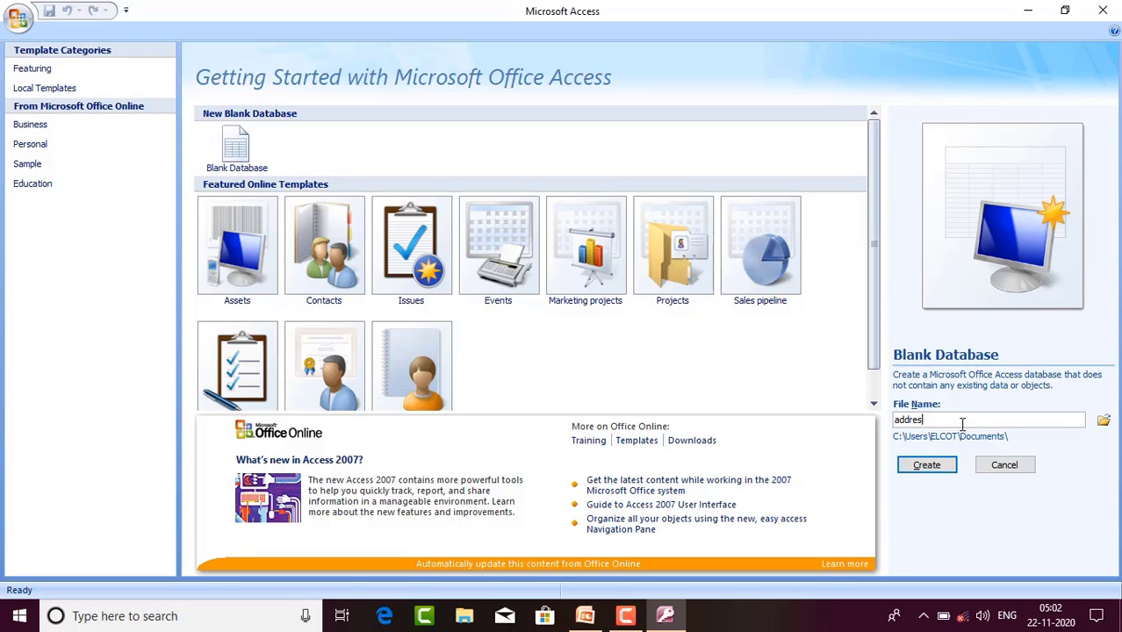
left_click(938, 471)
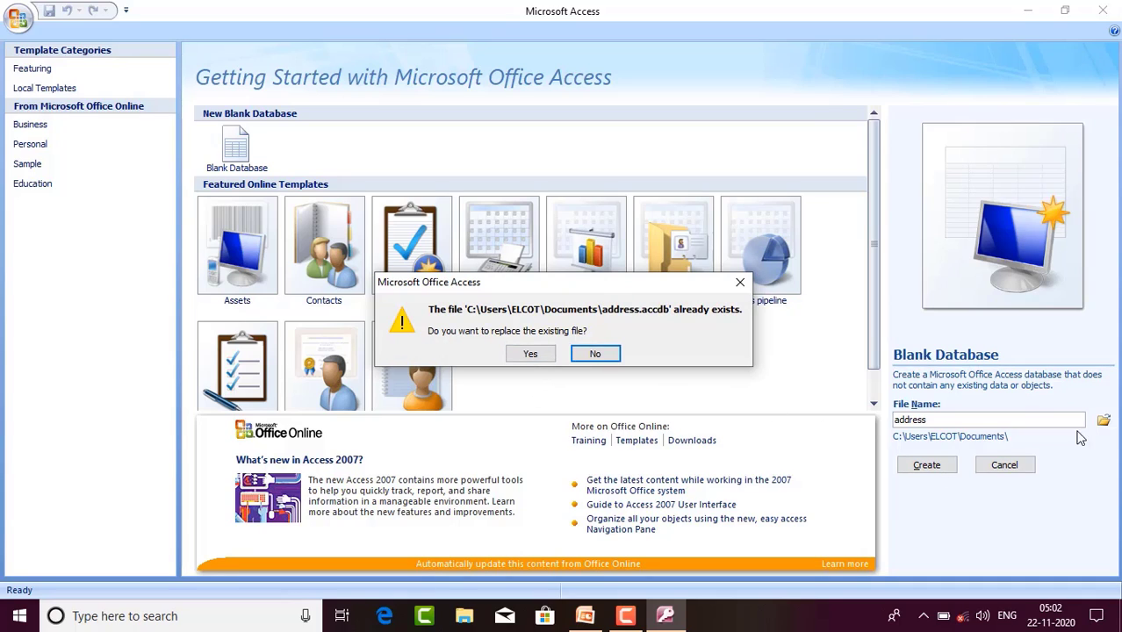
left_click(931, 421)
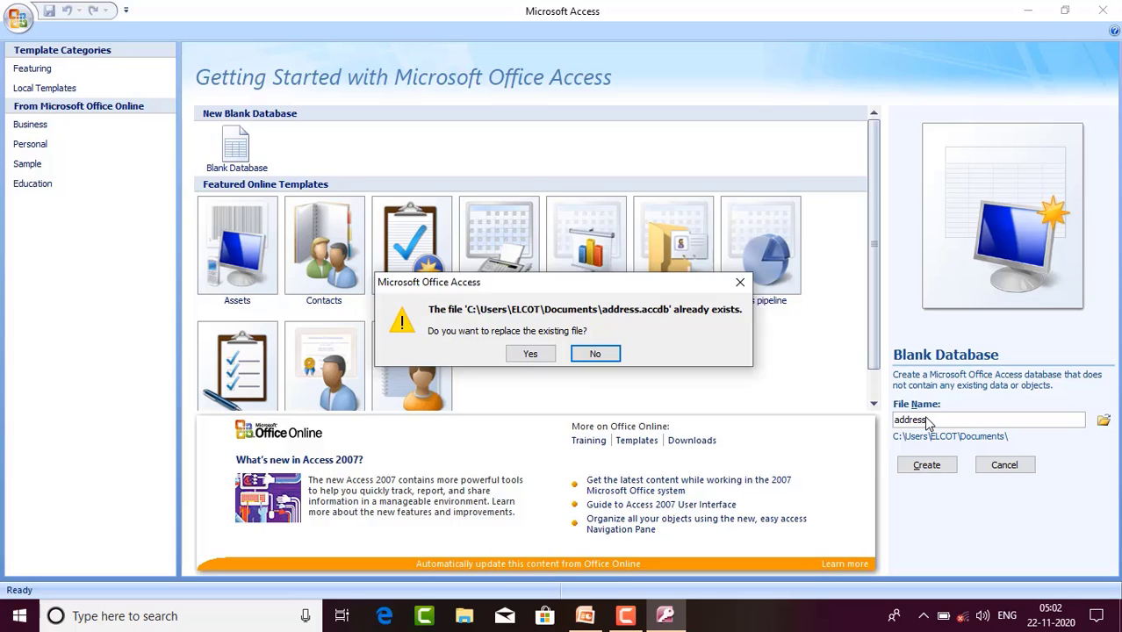
left_click(604, 353)
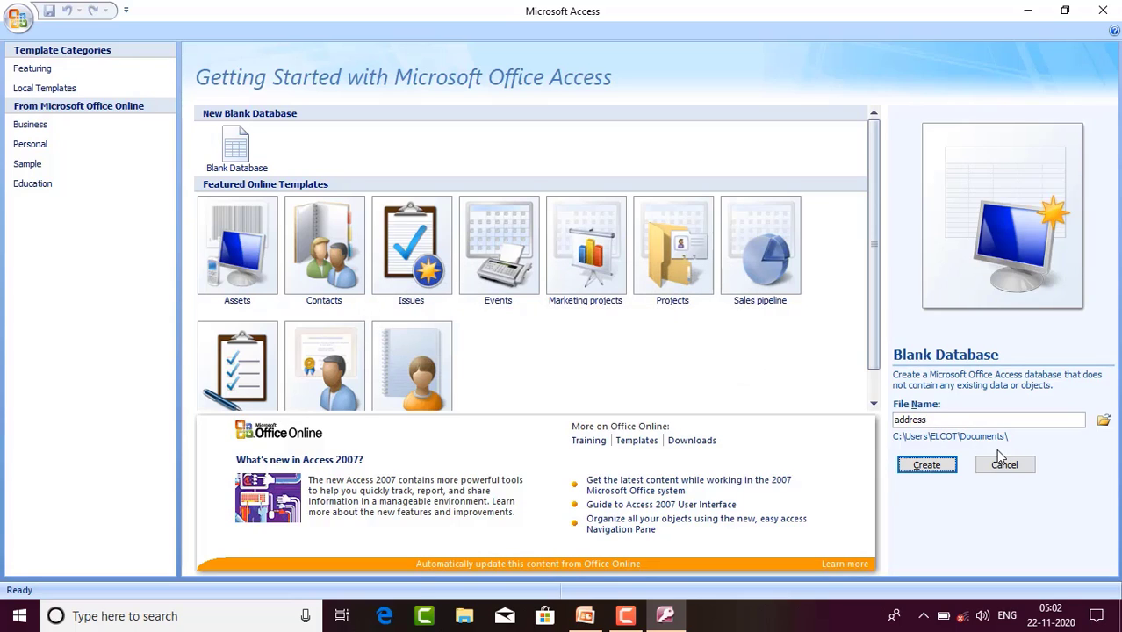
Step: Change the blank database's file name to address 1 and create it
left_click(944, 420)
type("1")
left_click(935, 470)
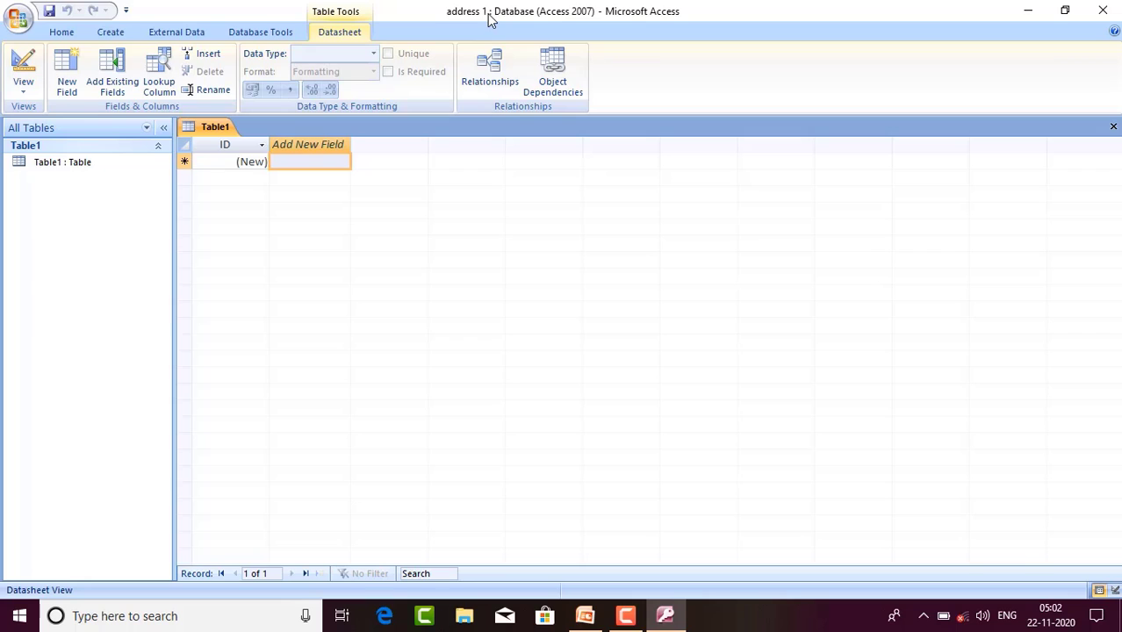
Step: Open Table1 in Design View, saving the table under the name address
left_click(63, 171)
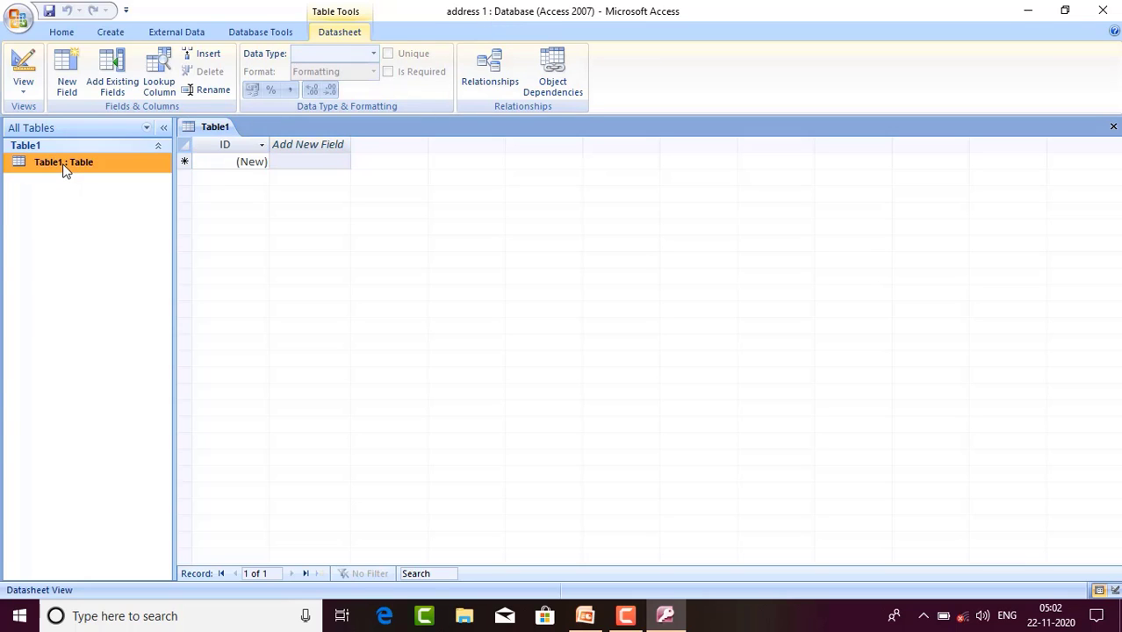
right_click(63, 171)
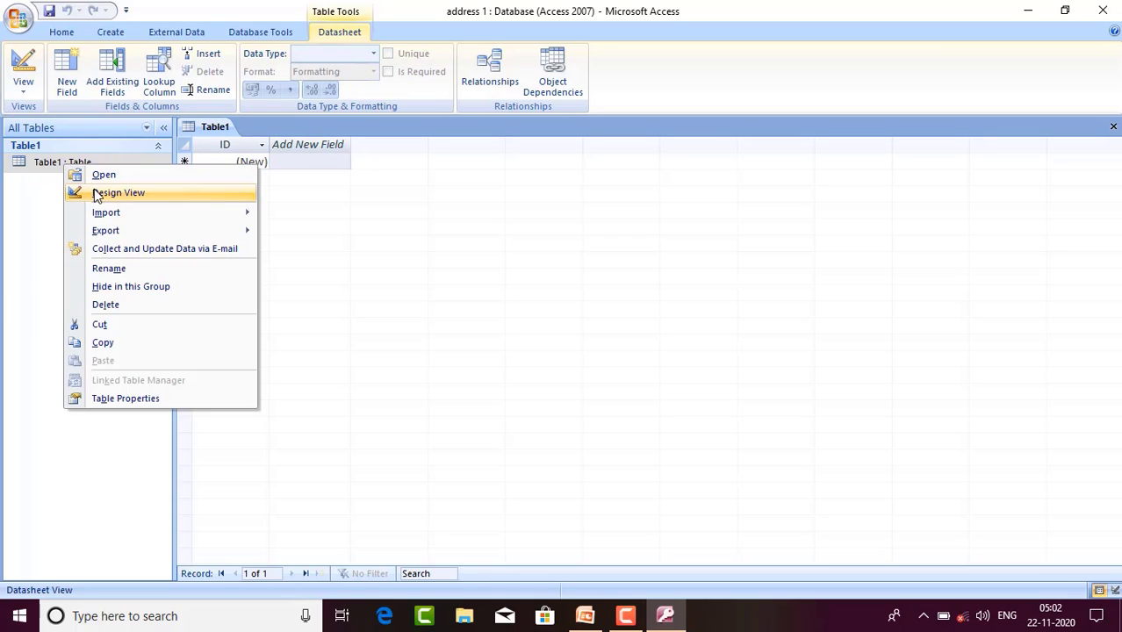
left_click(94, 191)
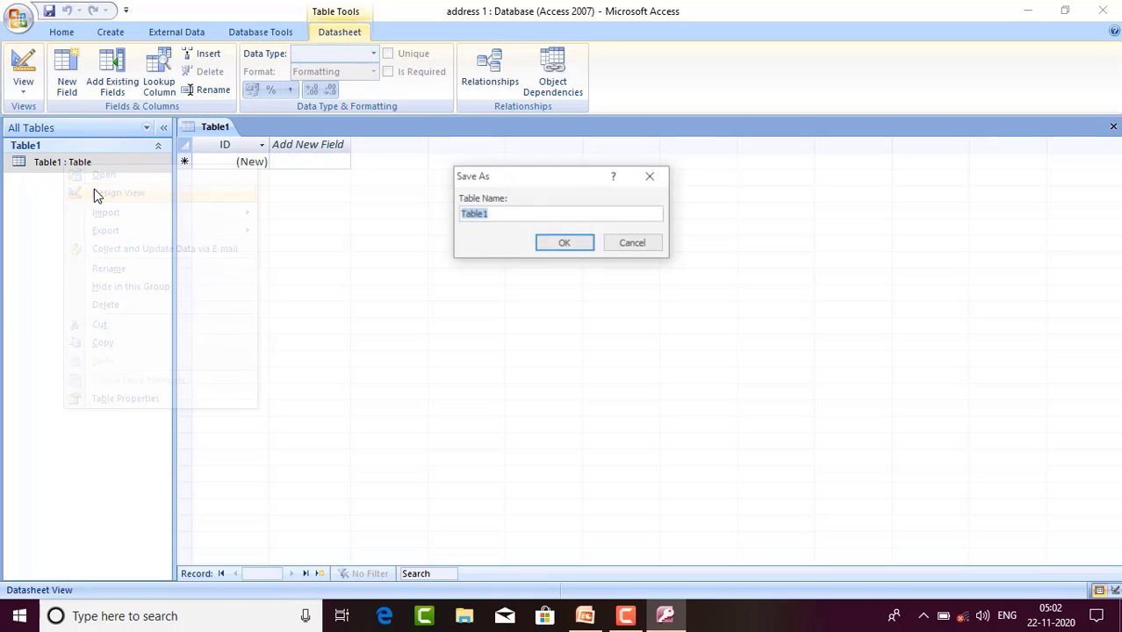
left_click(521, 217)
key("BackSpace")
key("BackSpace")
key("BackSpace")
key("BackSpace")
key("BackSpace")
key("BackSpace")
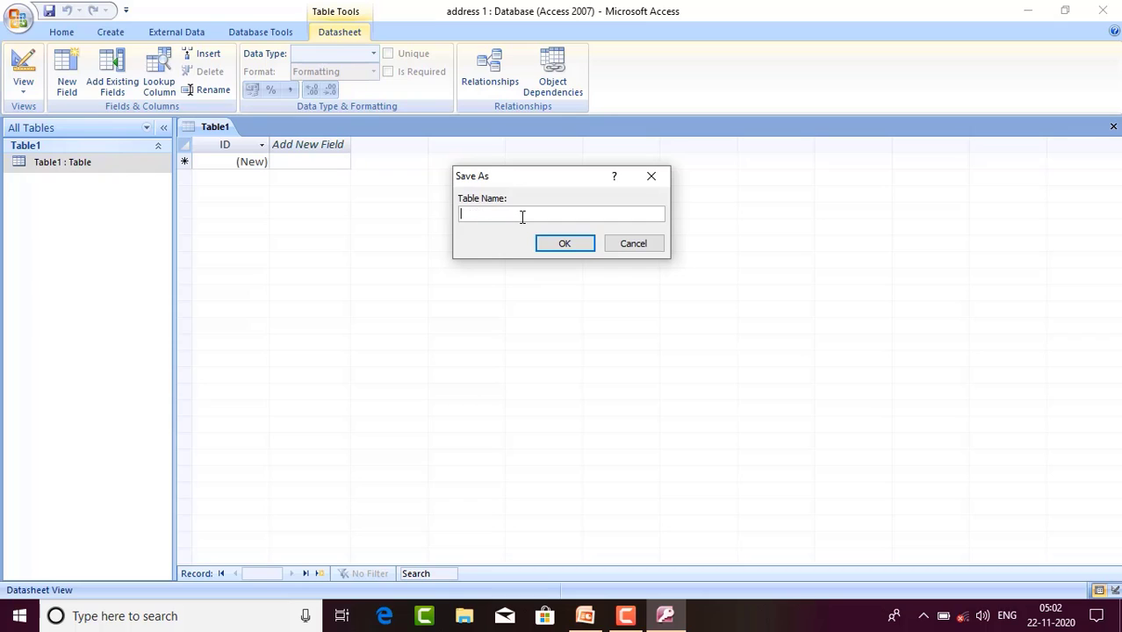
type("address")
left_click(573, 245)
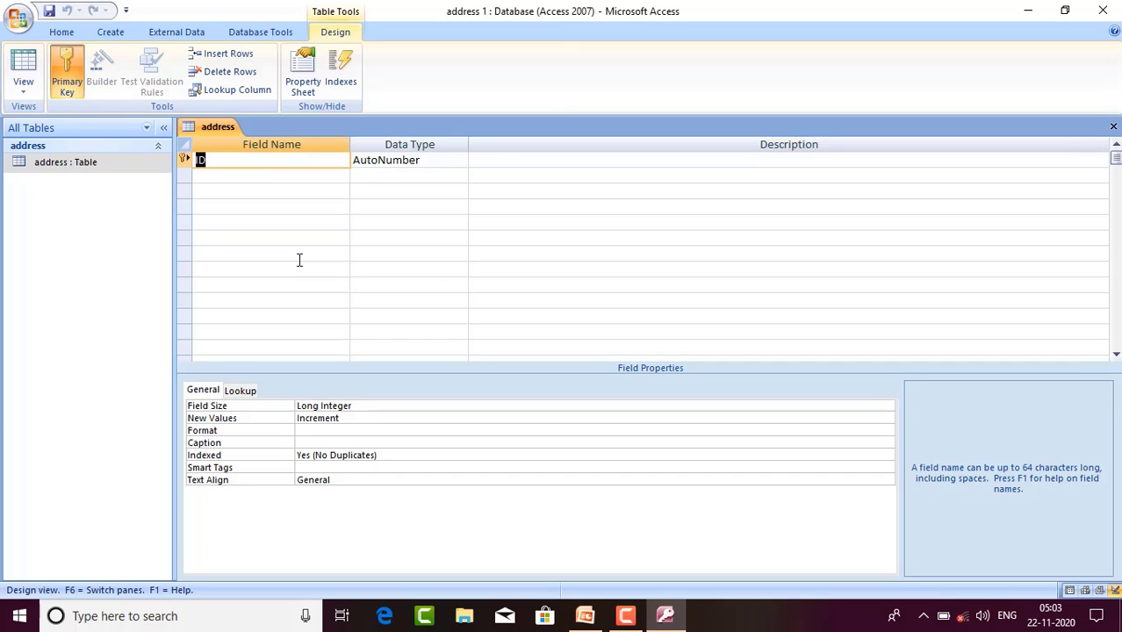
Step: Add a field named ROLL NO below the ID field
left_click(231, 176)
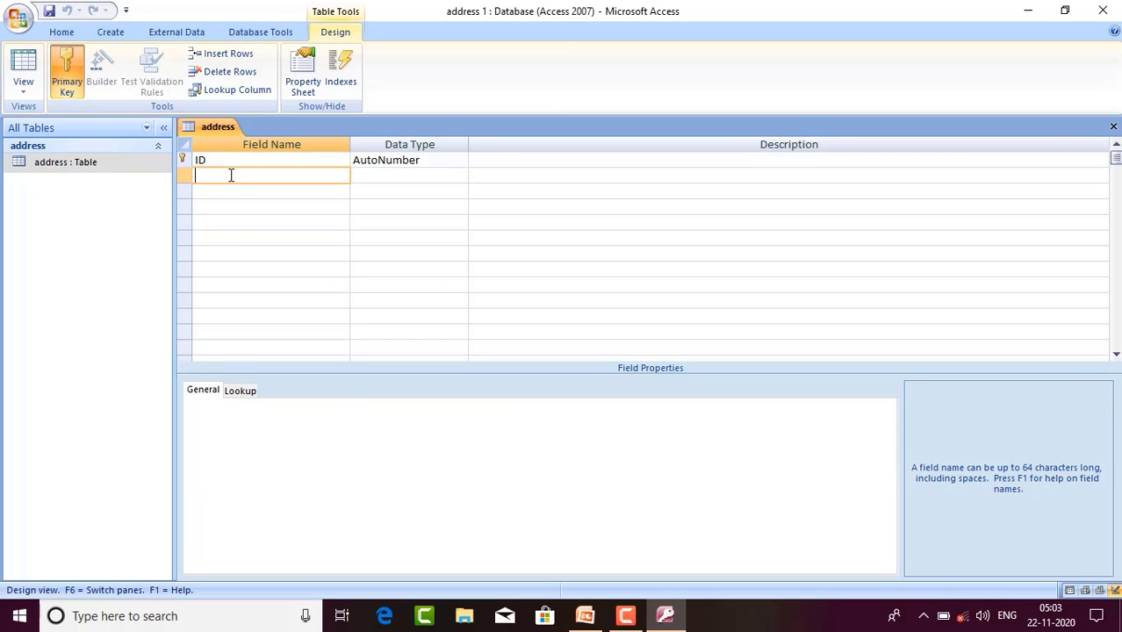
key("Caps_Lock")
type("ROLL NO")
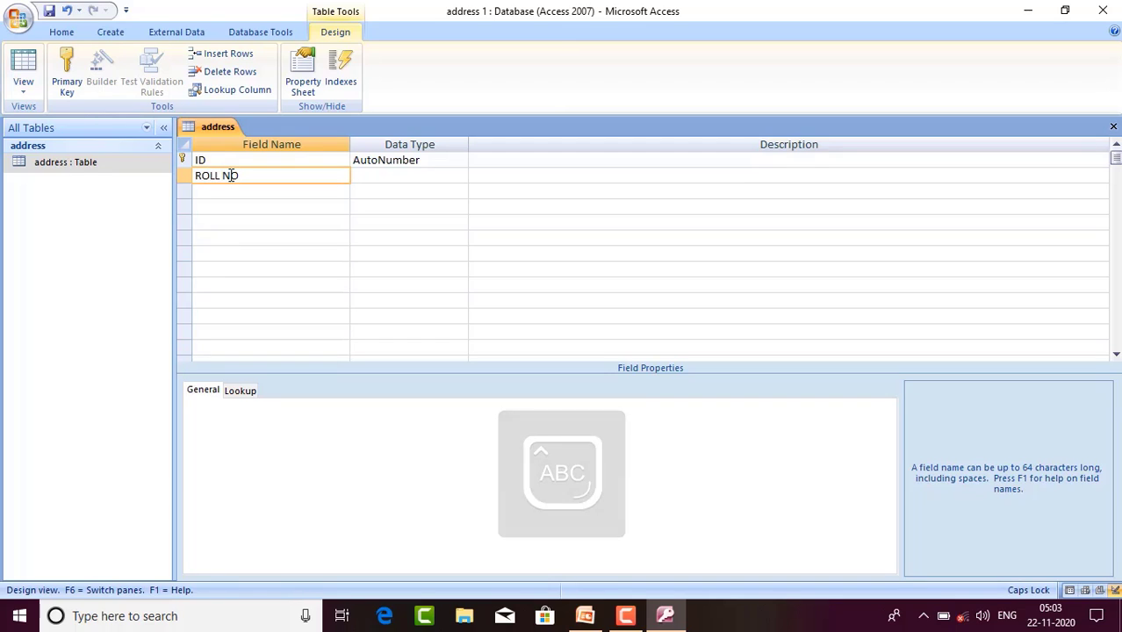
key("Down")
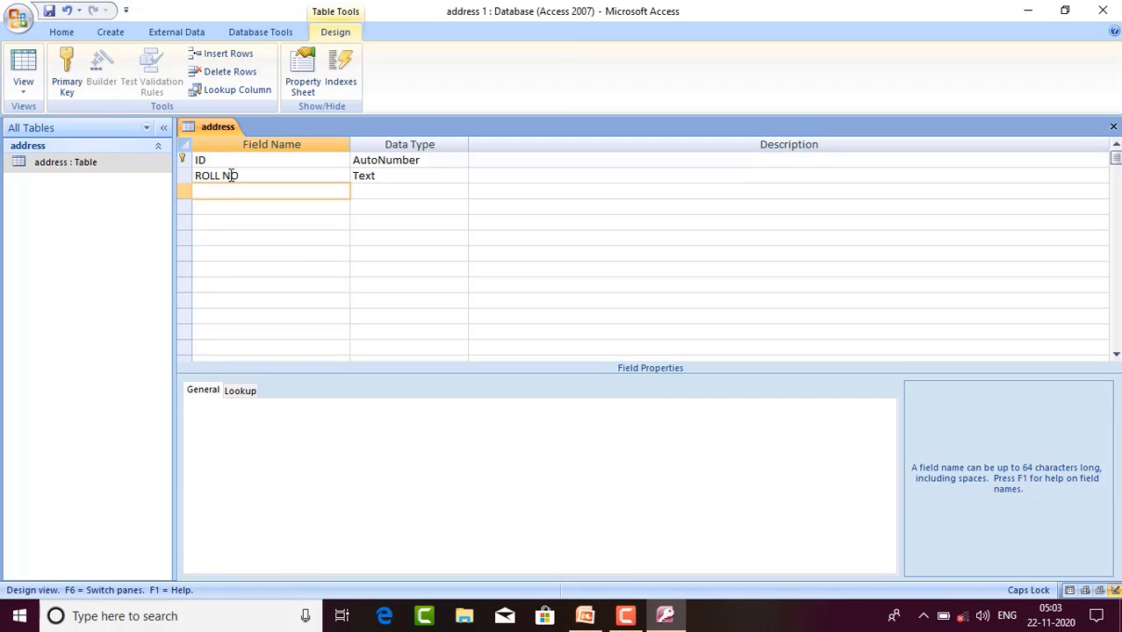
Step: Add a field called NAME below ROLL NO and accept the reserved word as its name
type("NAME")
key("Tab")
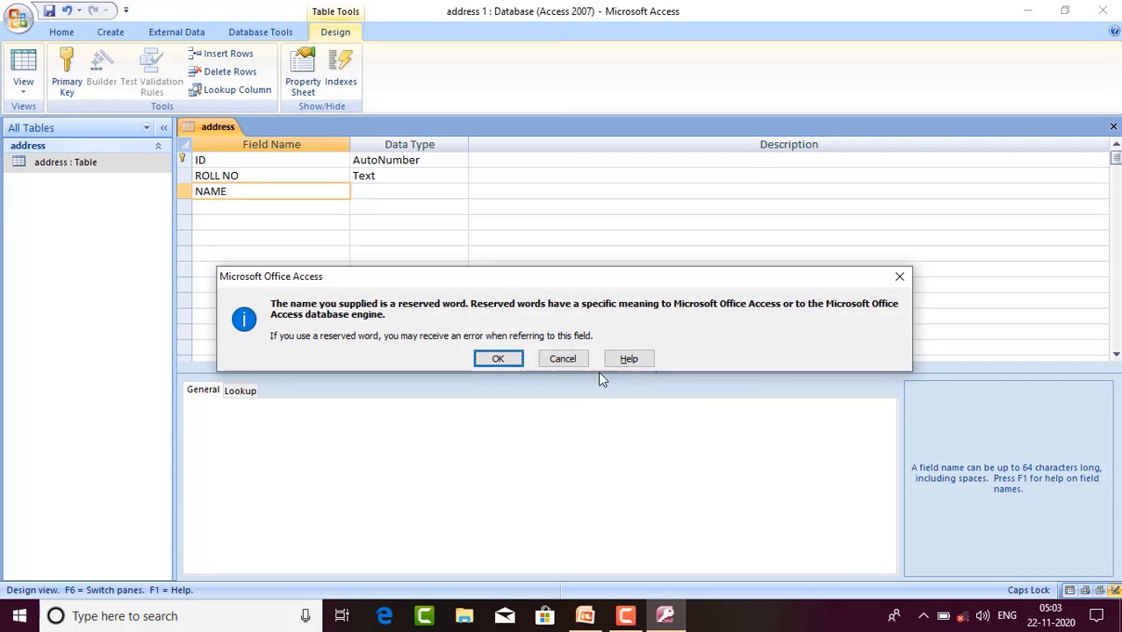
left_click(898, 277)
left_click(210, 211)
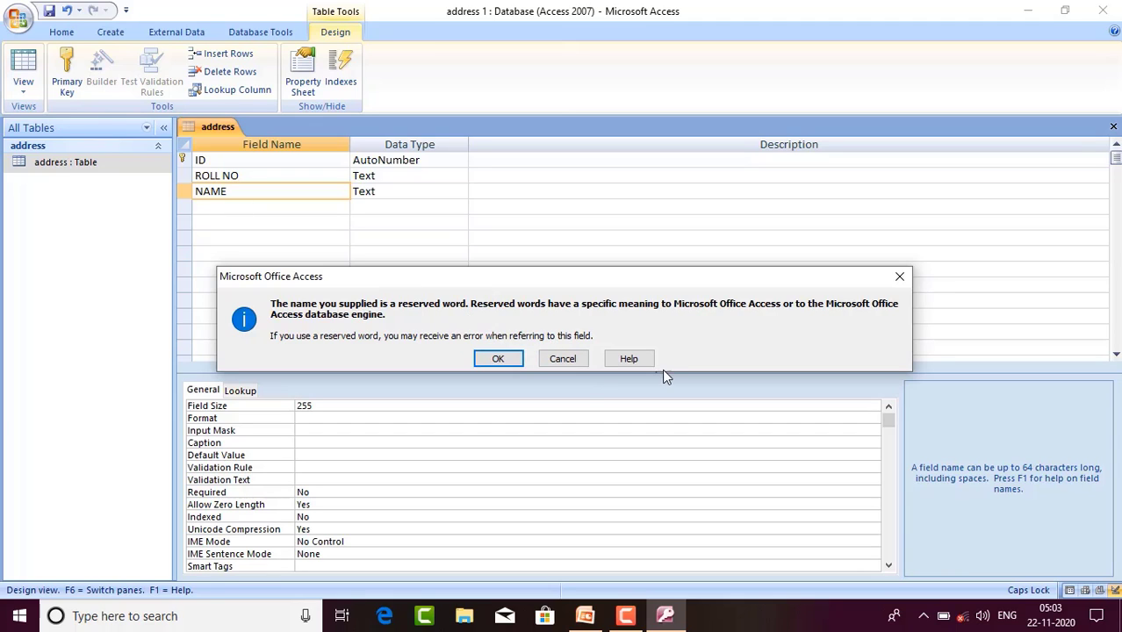
left_click(899, 278)
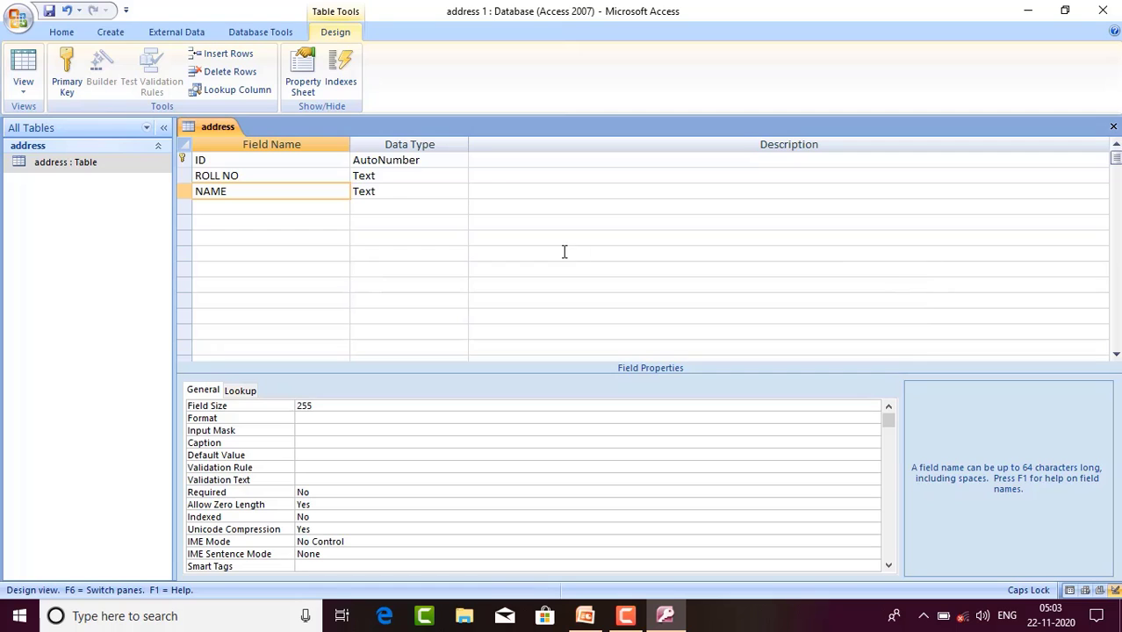
left_click(211, 211)
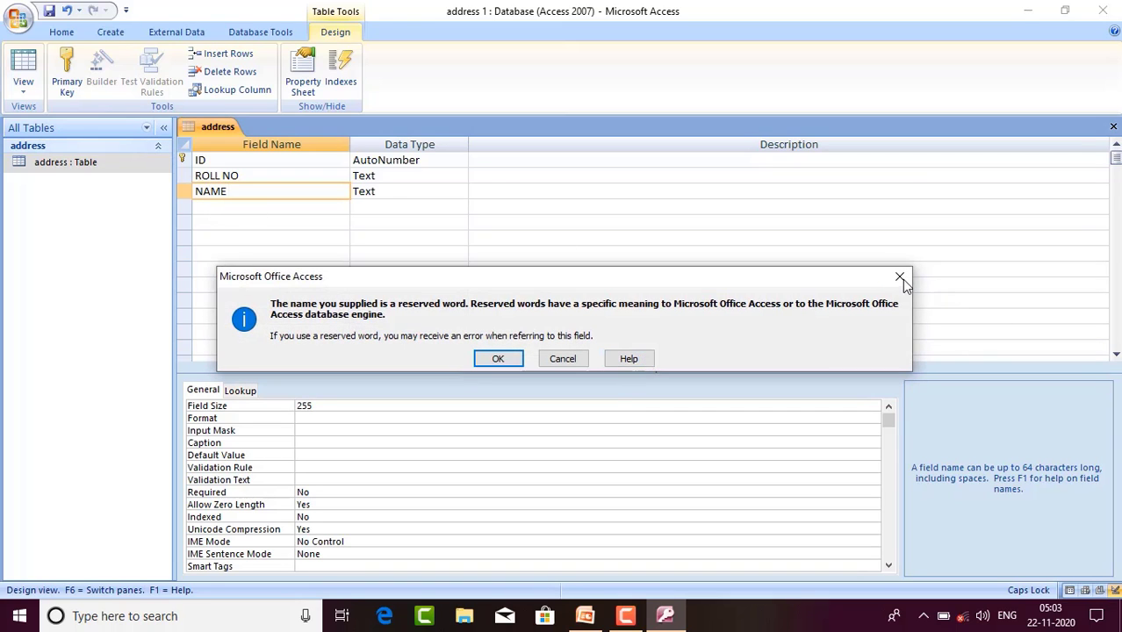
left_click(498, 360)
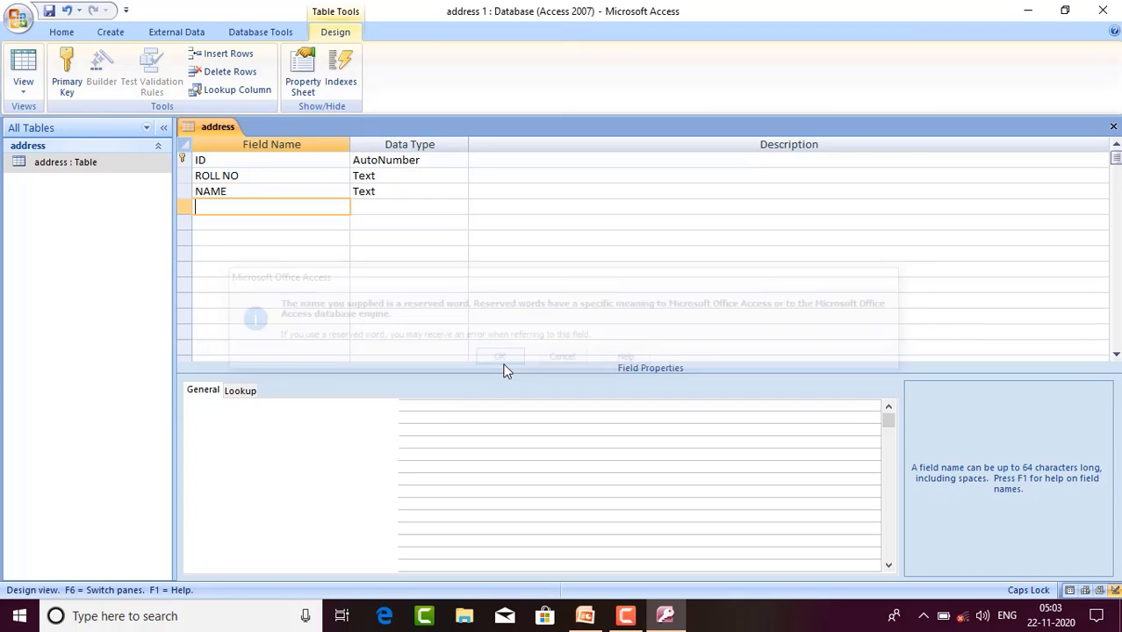
Step: Add a field named ADDRESS directly below NAME
left_click(248, 216)
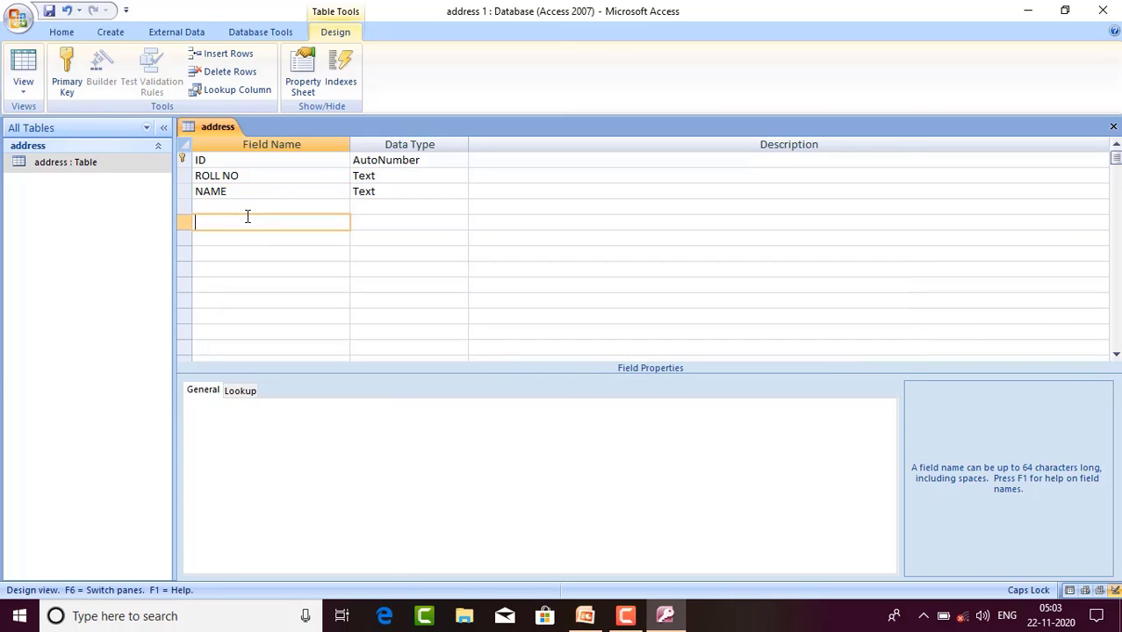
type("ADD")
left_click(247, 208)
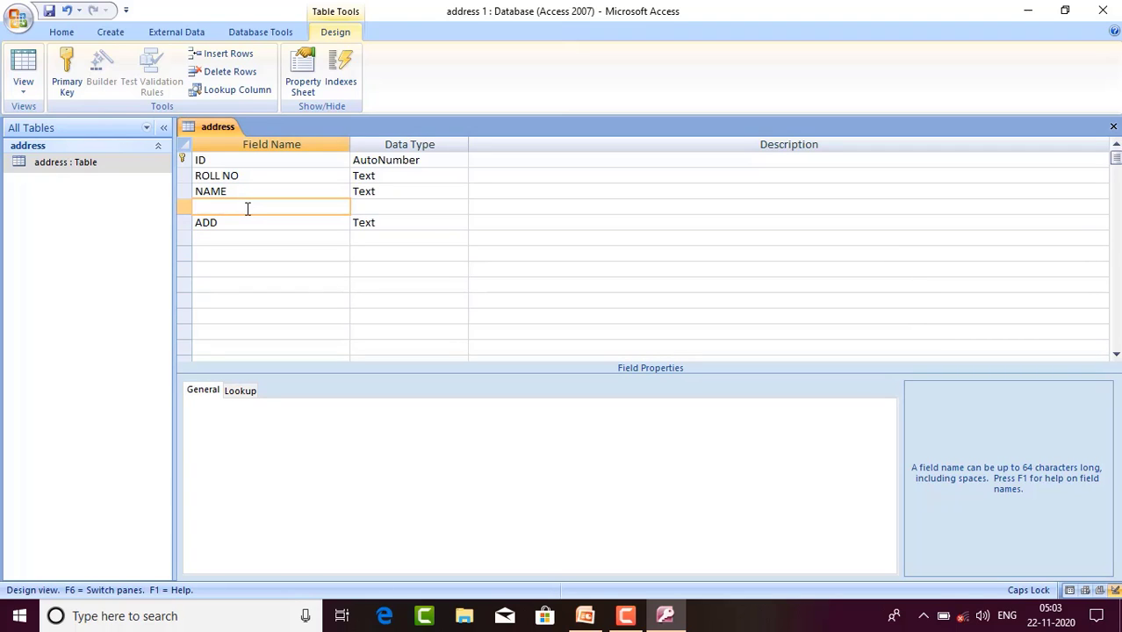
type("ADDRESS")
Step: Rename the ADD field to CITY and add a PINCODE field below it
left_click(248, 228)
key("BackSpace")
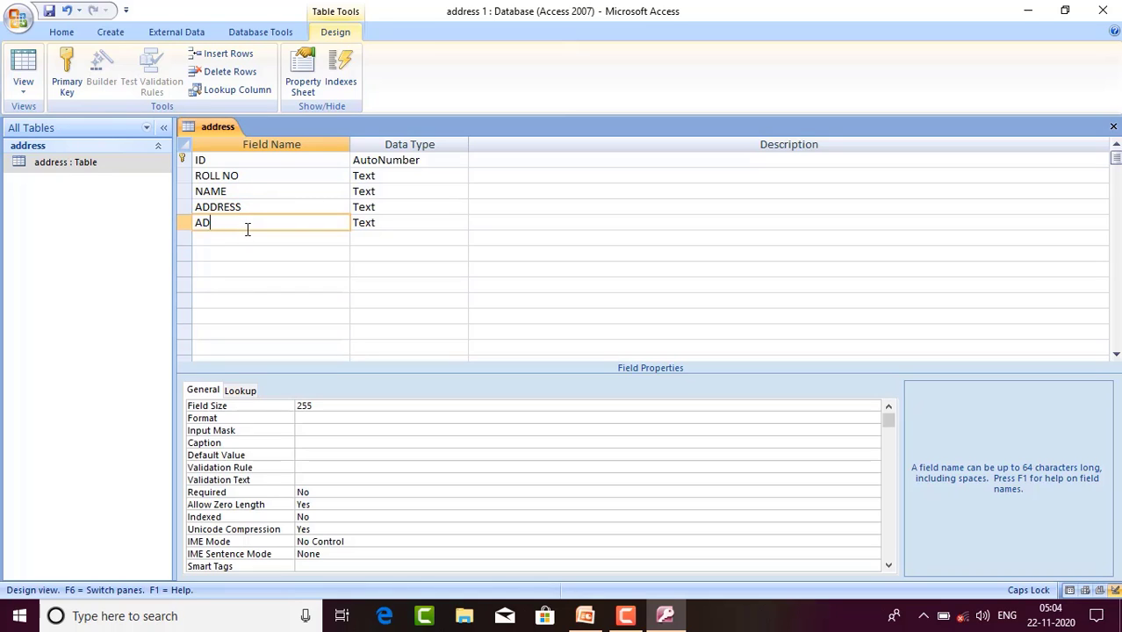
key("BackSpace")
key("BackSpace")
type("CITY")
left_click(245, 236)
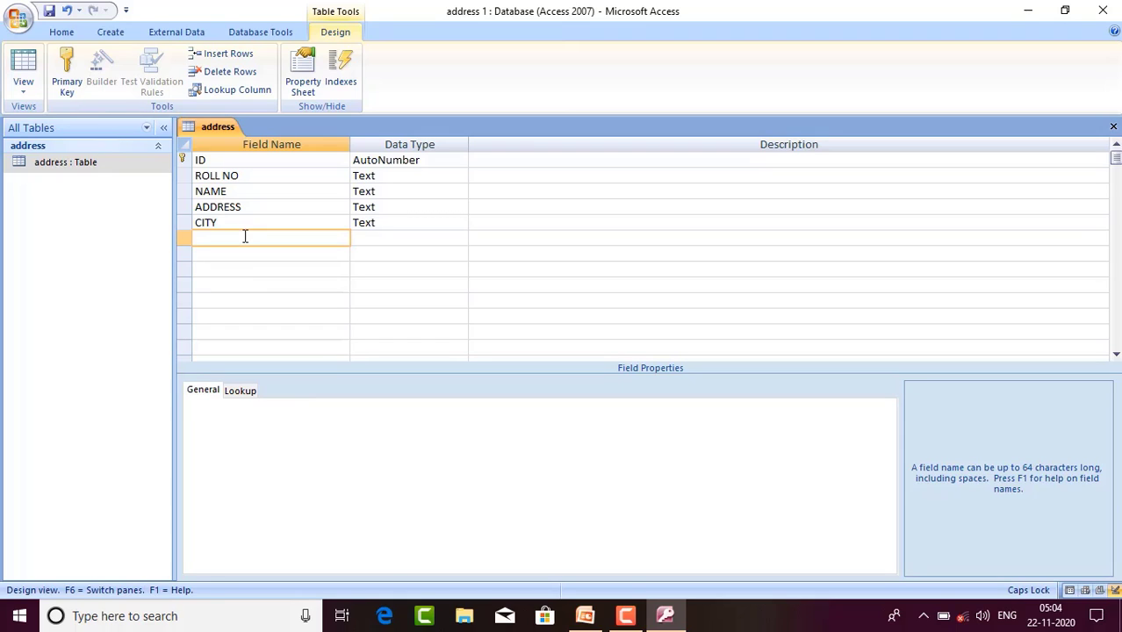
type("PINCODE")
Step: Enter the descriptions ROLL NUMBER OF THE STUDENT for ROLL NO and NAME OF THE STUDENT for NAME
left_click(495, 173)
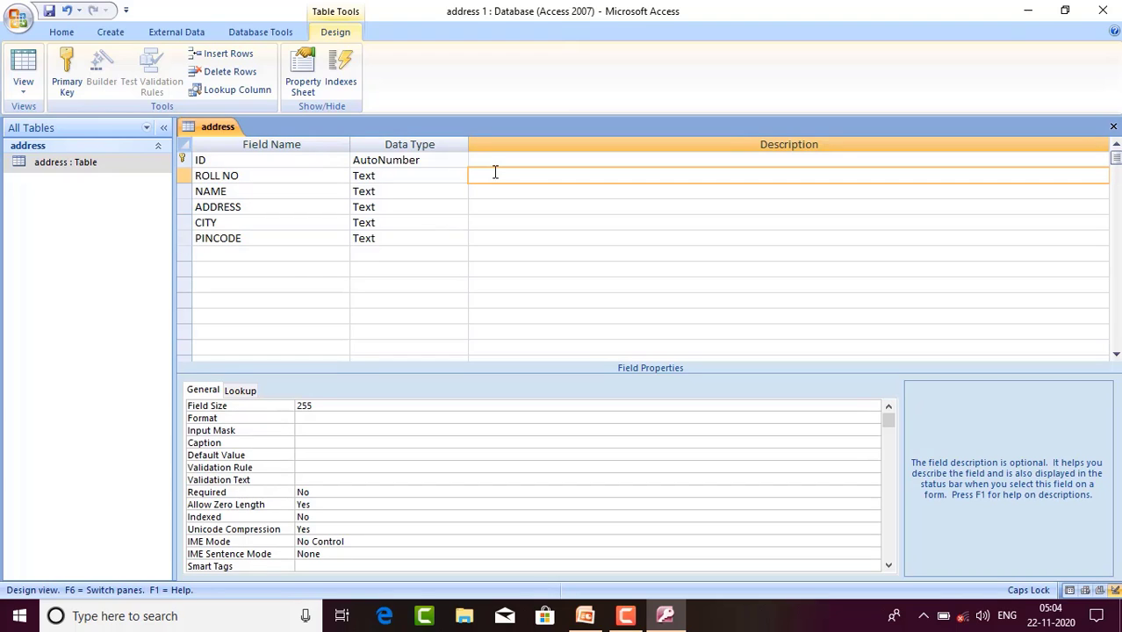
type("ROLL NUMBER OF THGE")
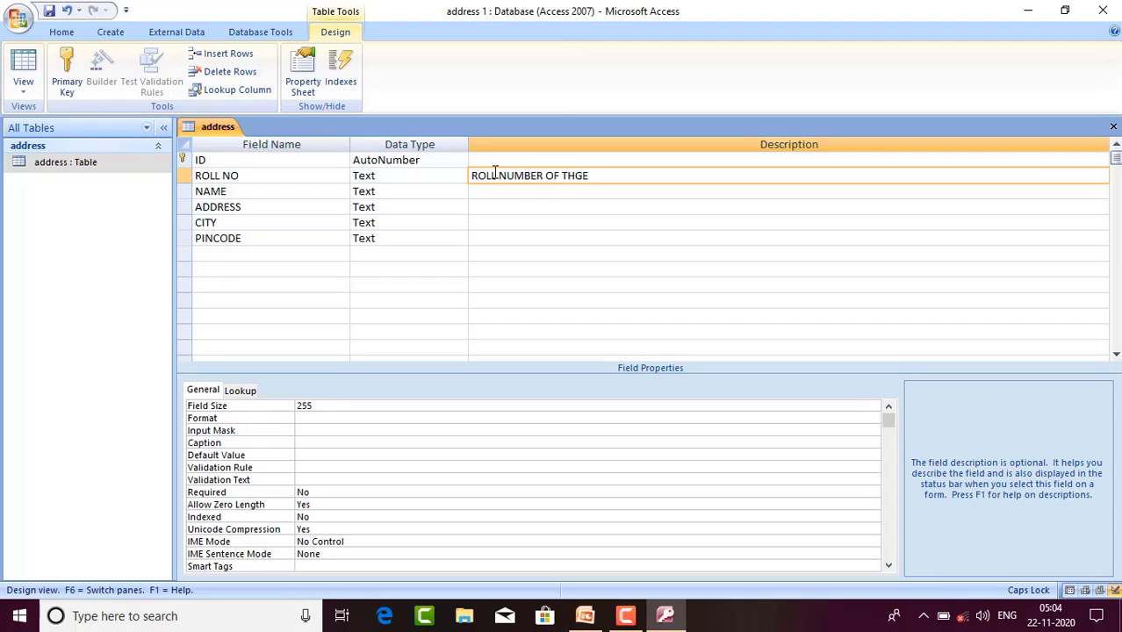
key("BackSpace")
key("BackSpace")
type("STUDENT")
left_click(491, 191)
type("N")
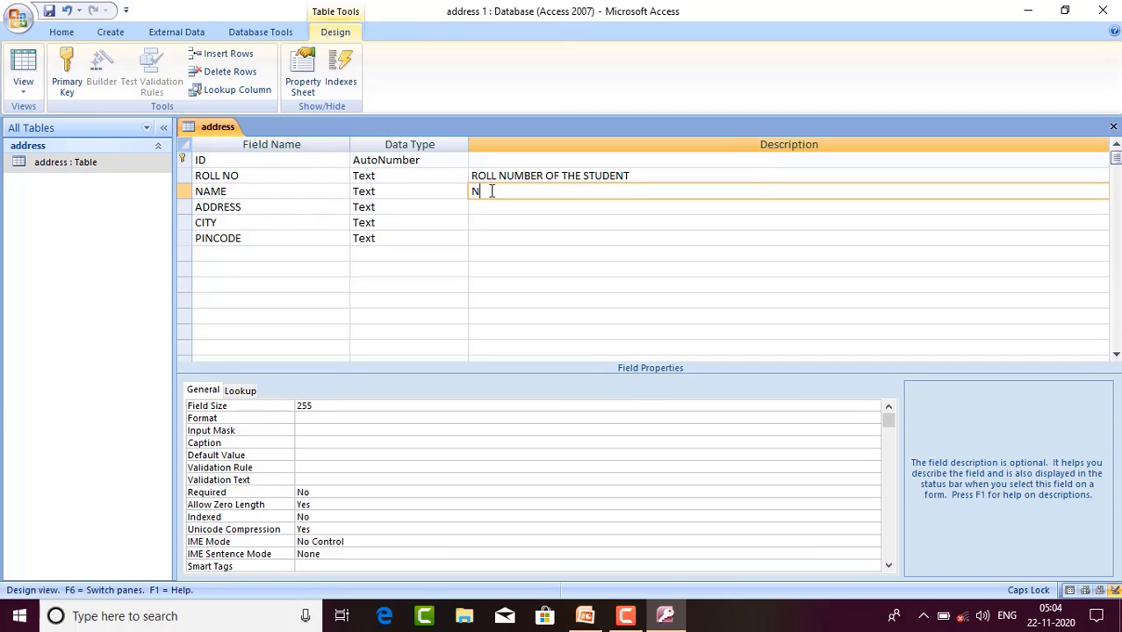
type("AME OF THE STUD")
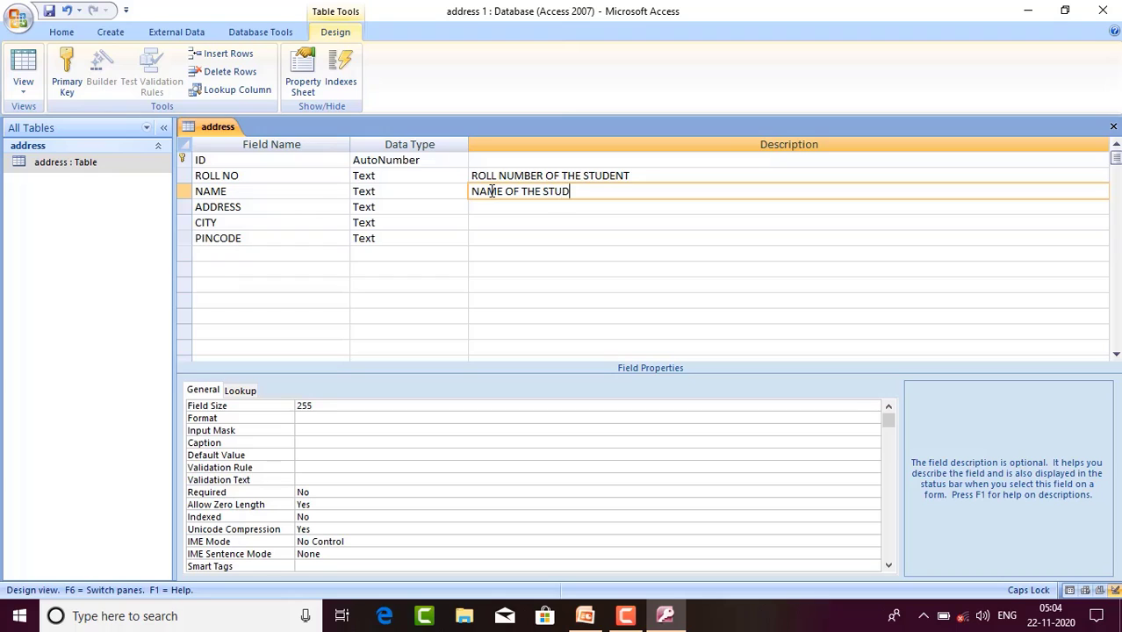
type("ENT")
Step: Enter the descriptions STREET NAME for ADDRESS, CITY NAME for CITY and PINCODE for the PINCODE field
left_click(482, 208)
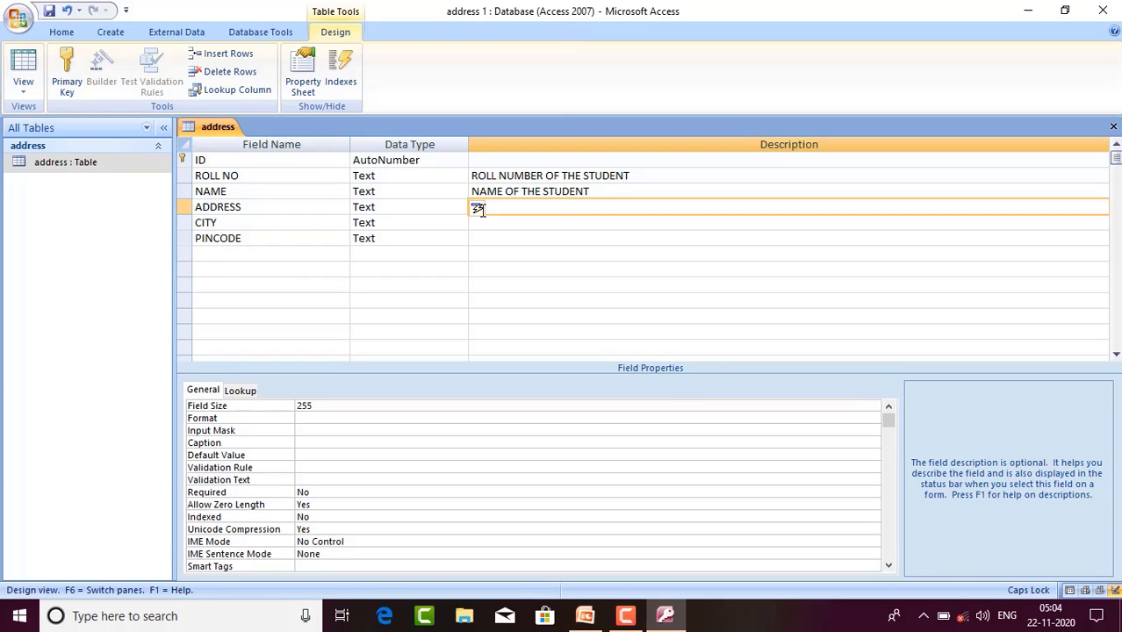
type("STREET NAME")
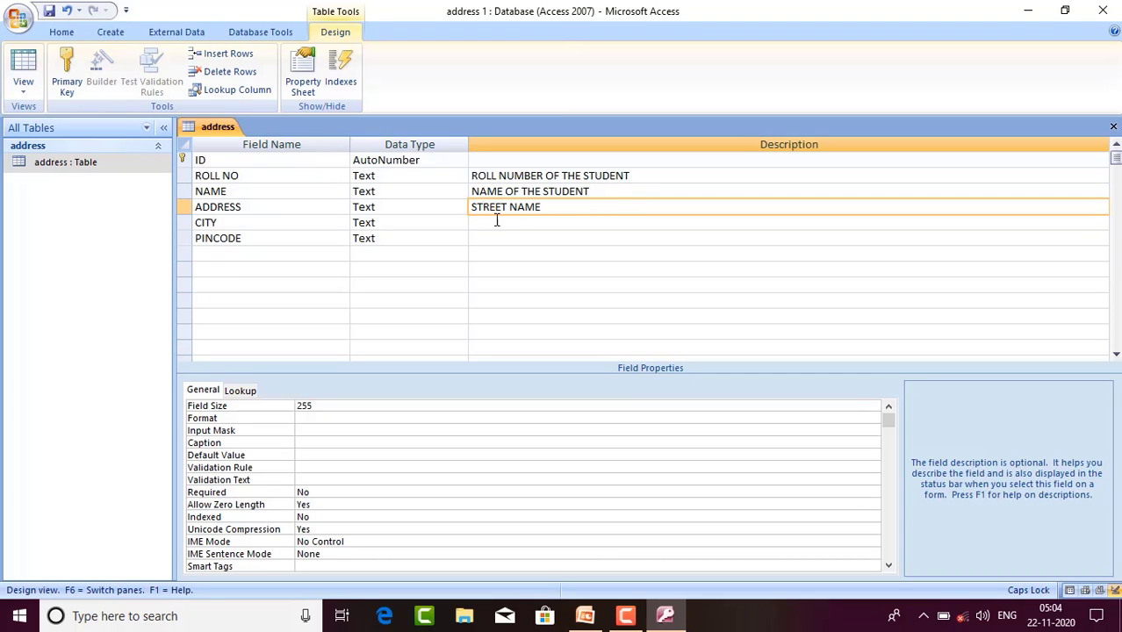
left_click(497, 222)
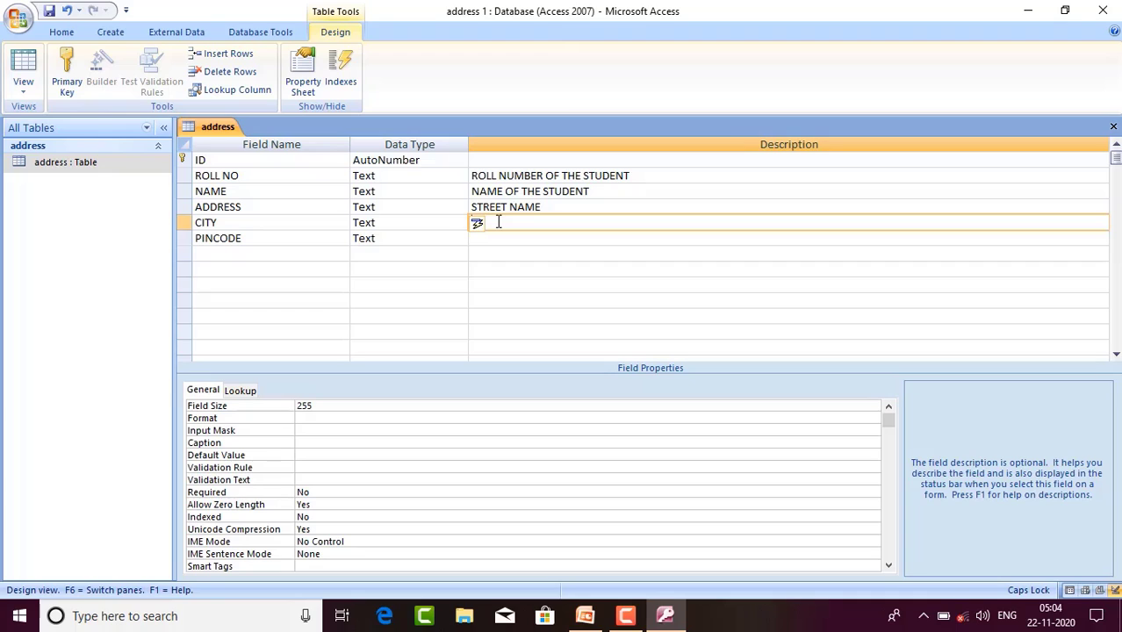
type("CITY NAME")
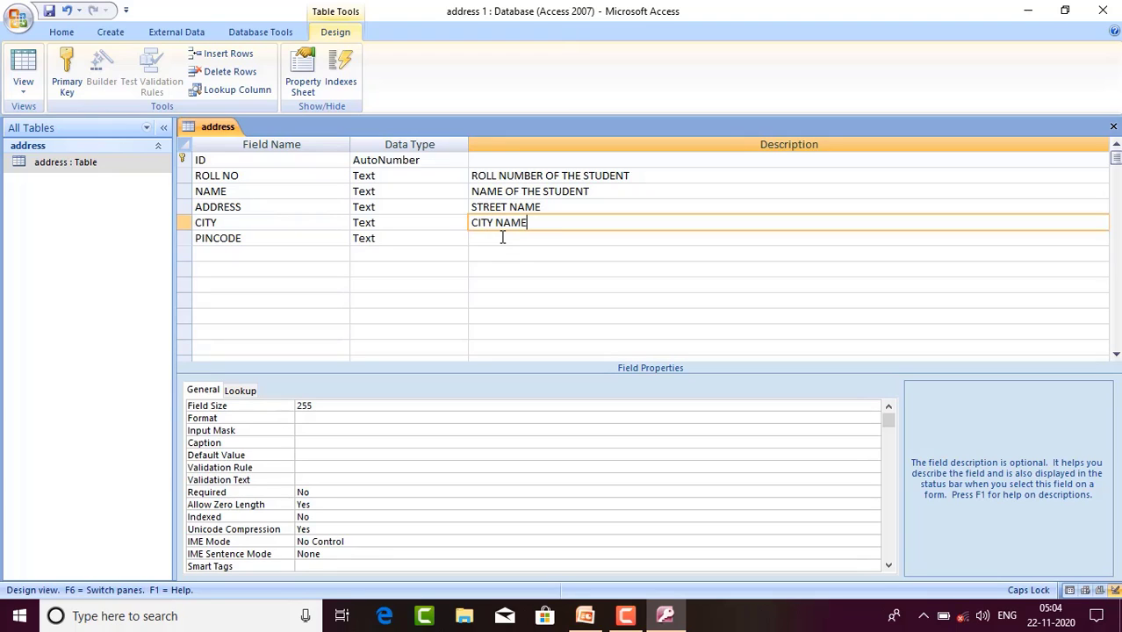
left_click(503, 237)
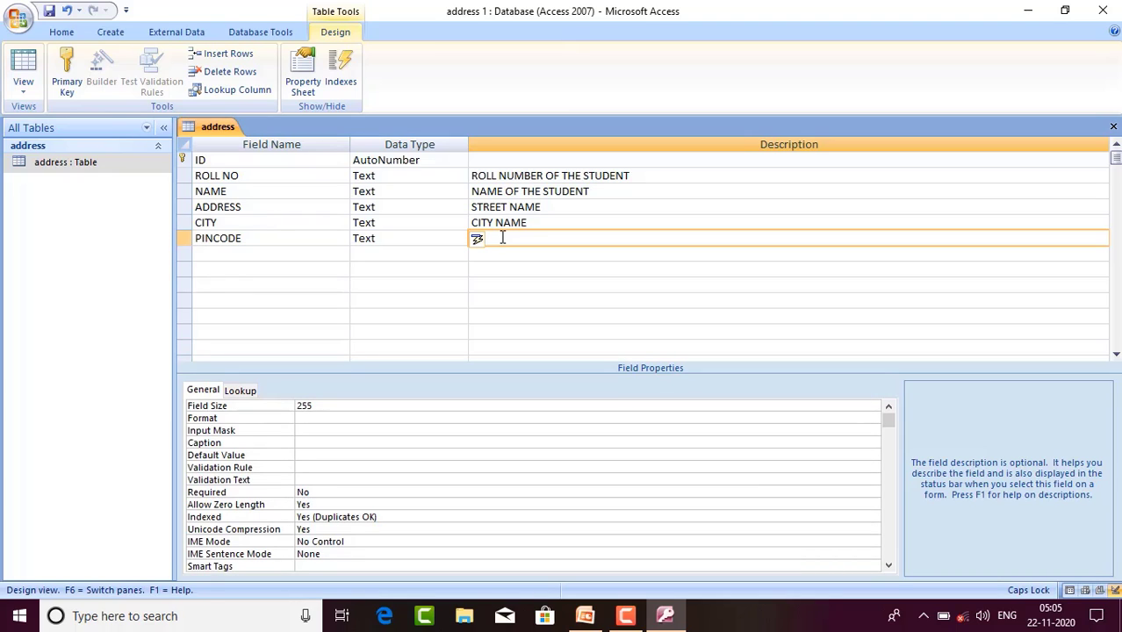
type("PINCODE")
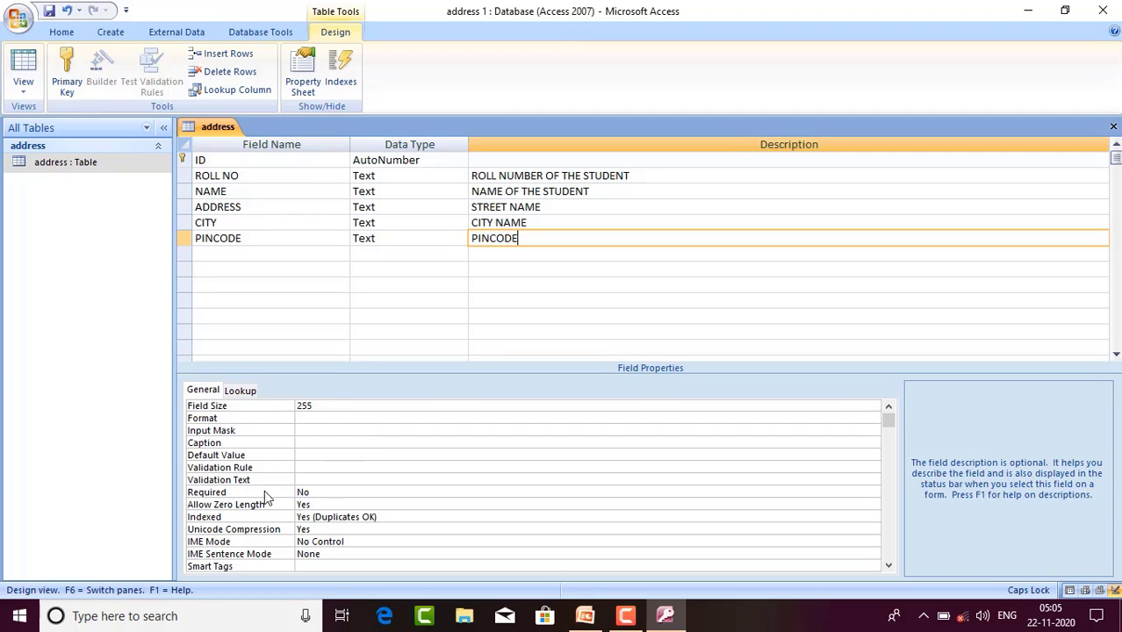
Step: Make data entry mandatory for the PINCODE field by setting its Required property to Yes
left_click(312, 493)
key("BackSpace")
key("BackSpace")
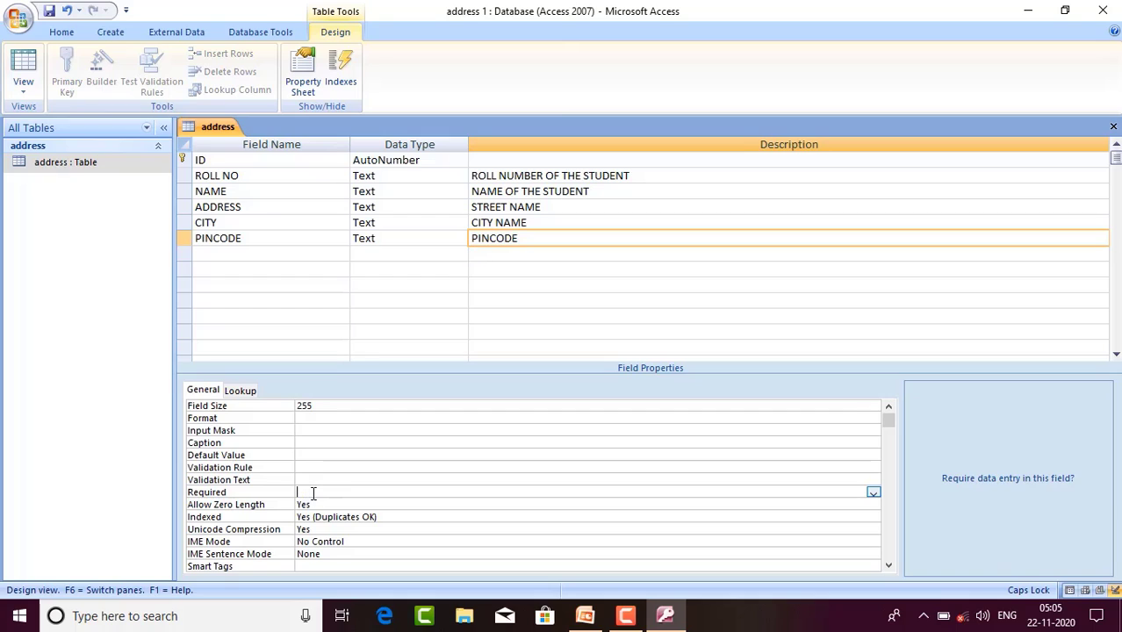
key("Caps_Lock")
type("yes")
Step: Set the ROLL NO field as the primary key of the address table
left_click(214, 176)
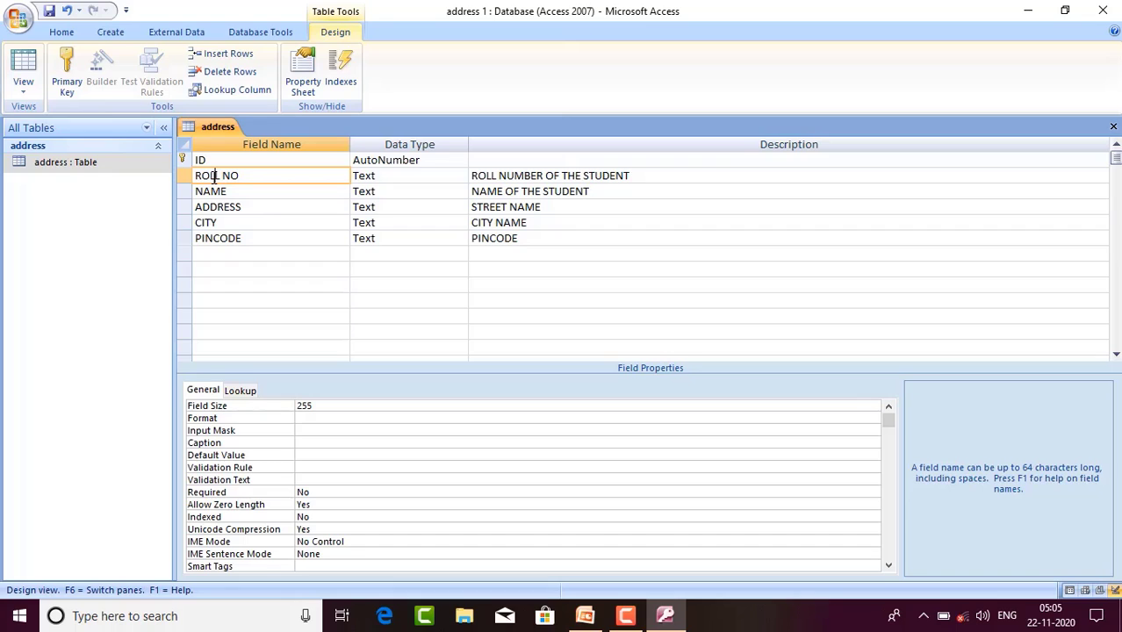
right_click(214, 175)
left_click(247, 191)
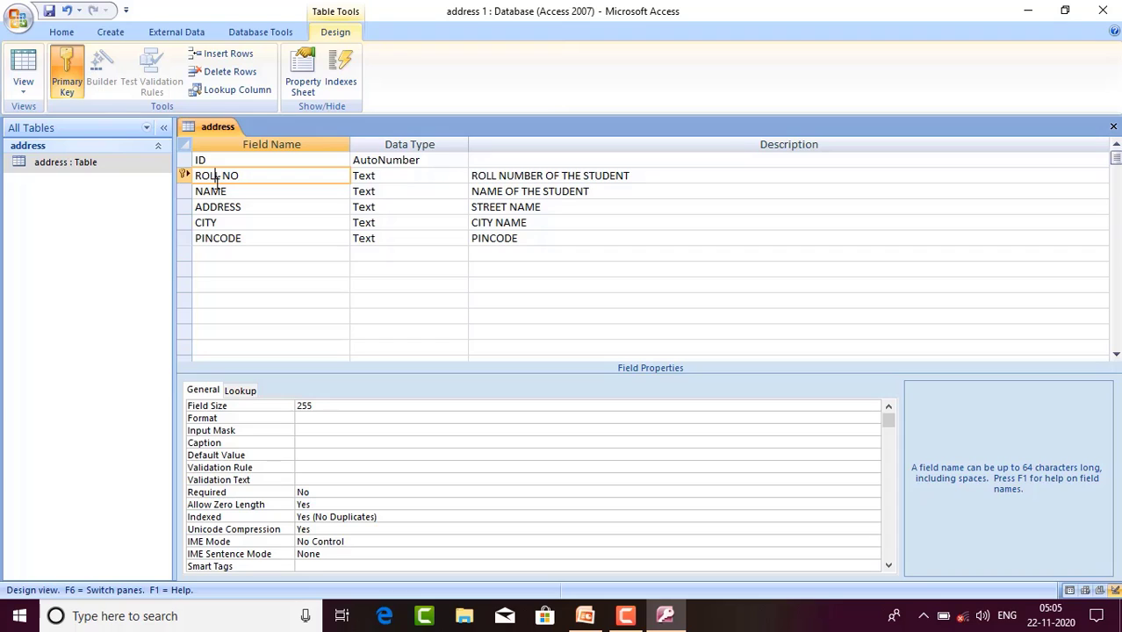
left_click(240, 194)
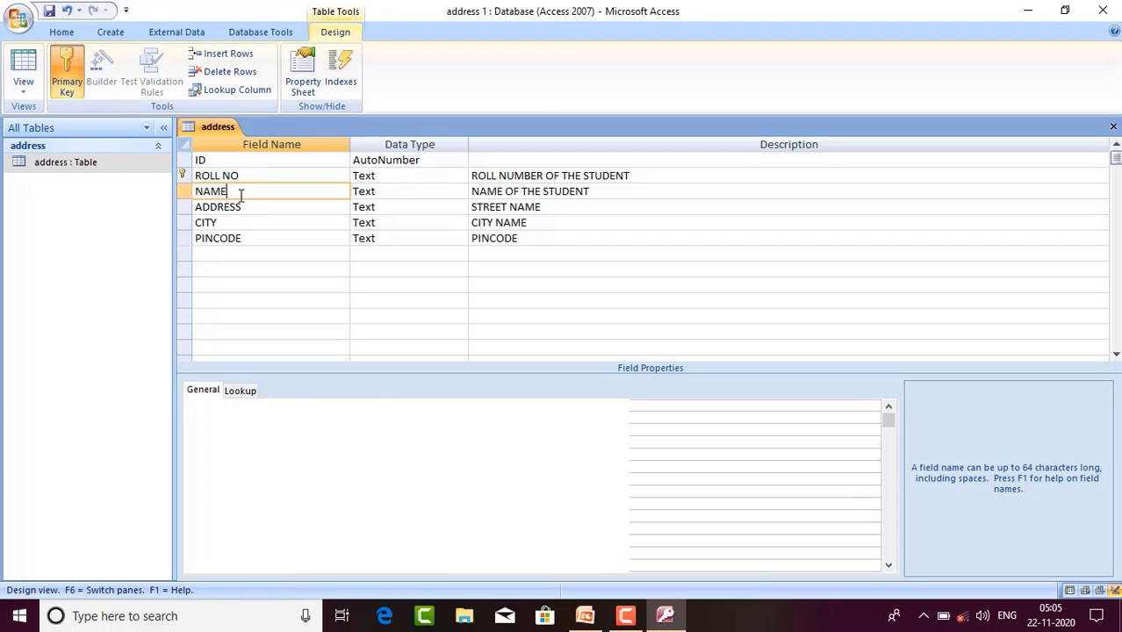
right_click(240, 194)
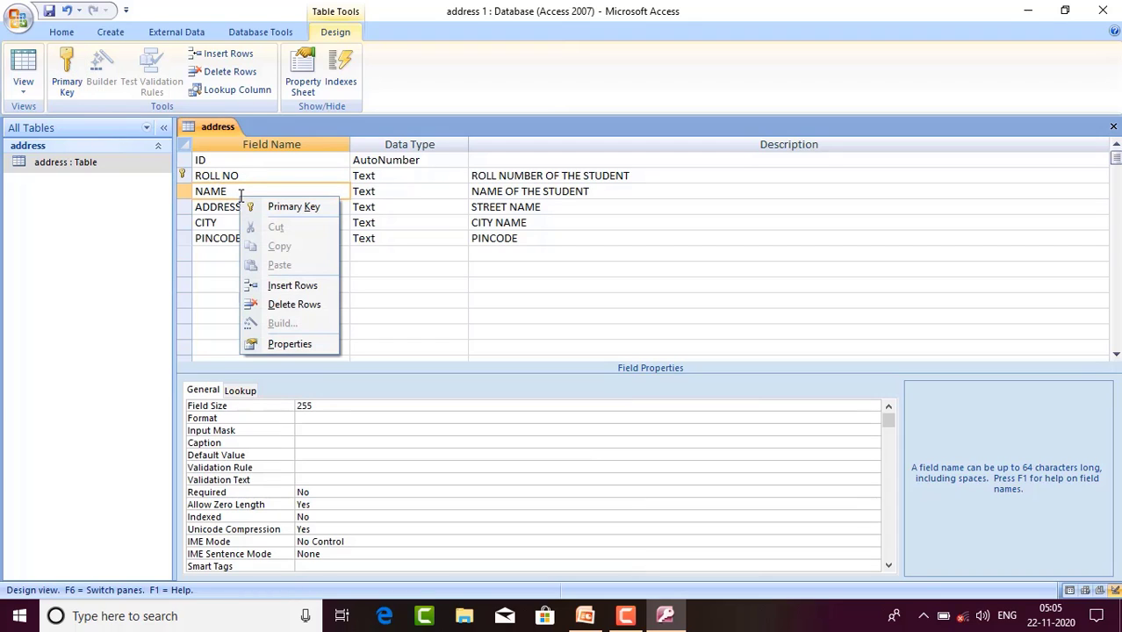
left_click(390, 329)
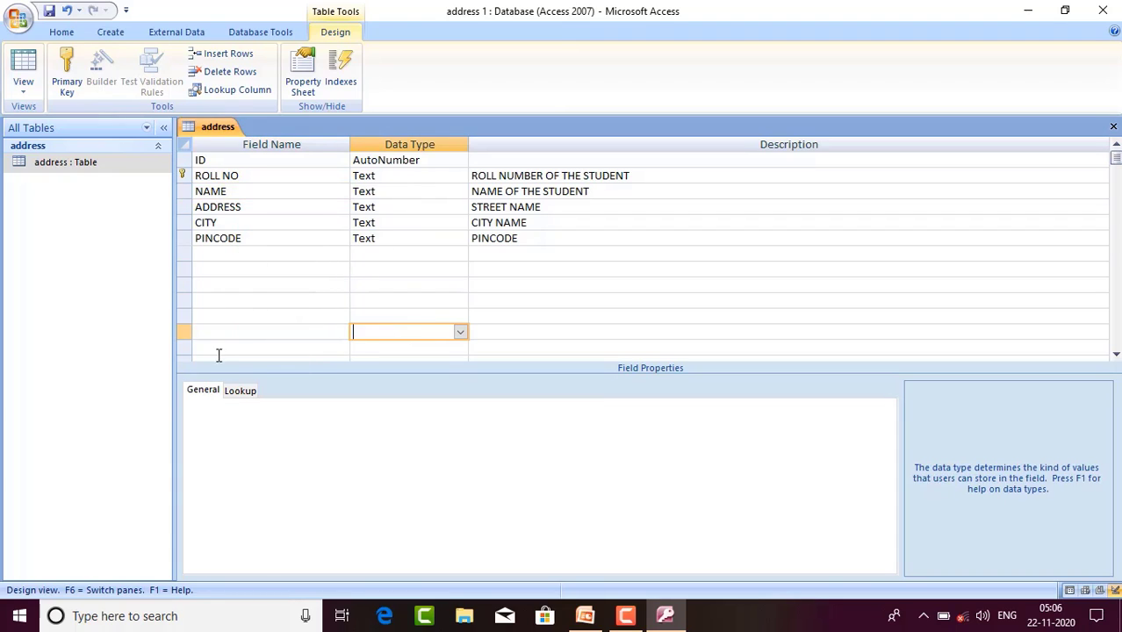
left_click(236, 391)
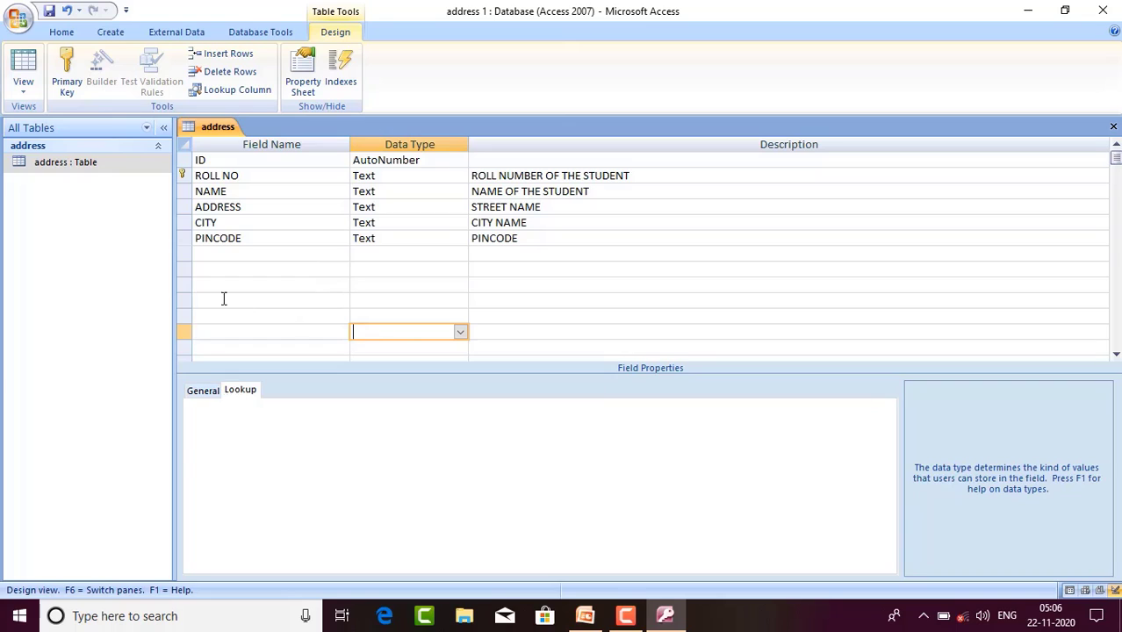
left_click(217, 205)
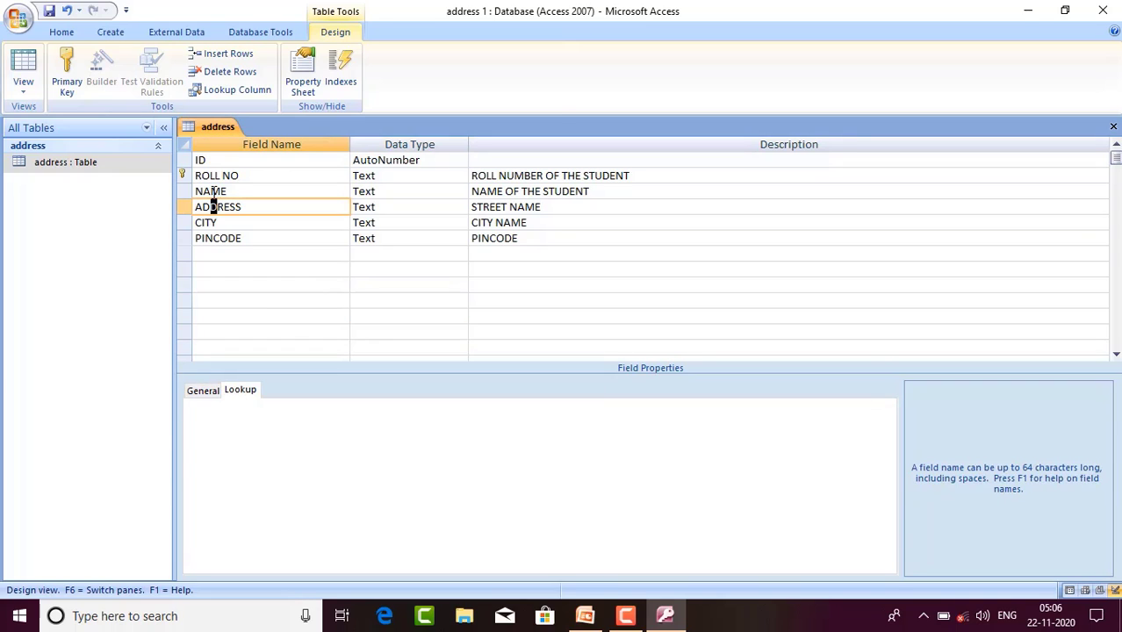
left_click(213, 191)
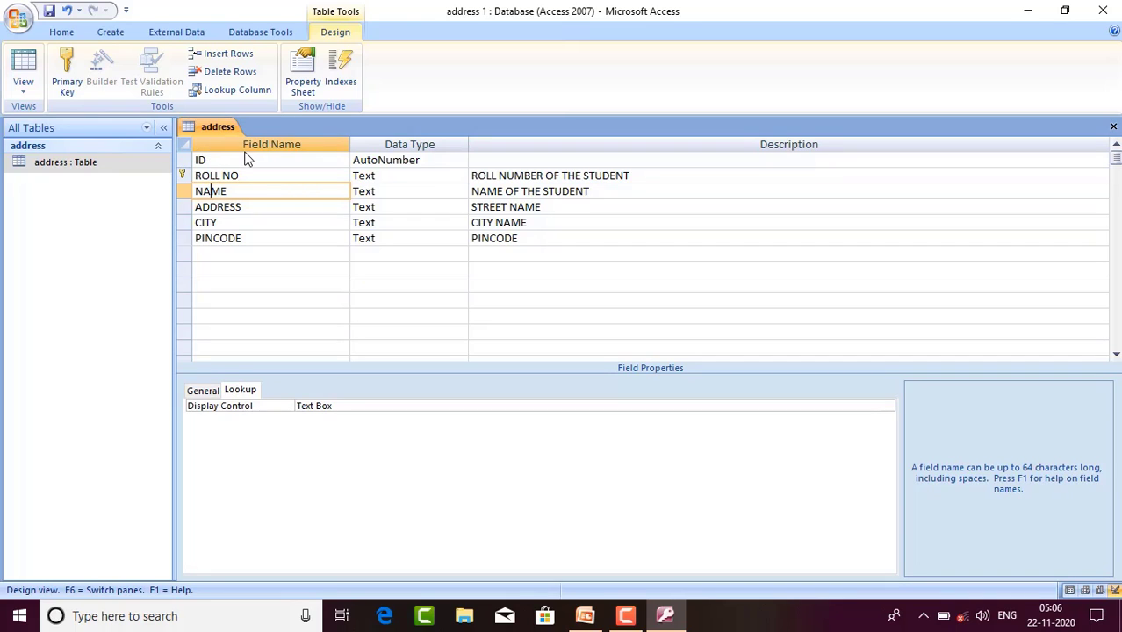
left_click(204, 159)
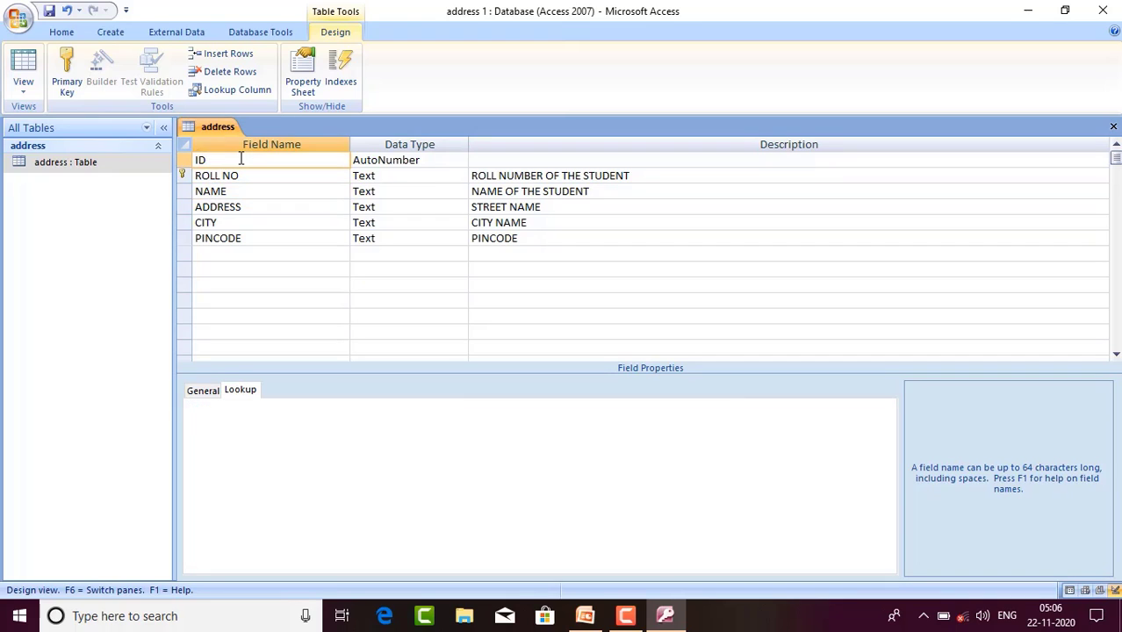
Step: Close the database program and save the design changes to the address table
left_click(68, 165)
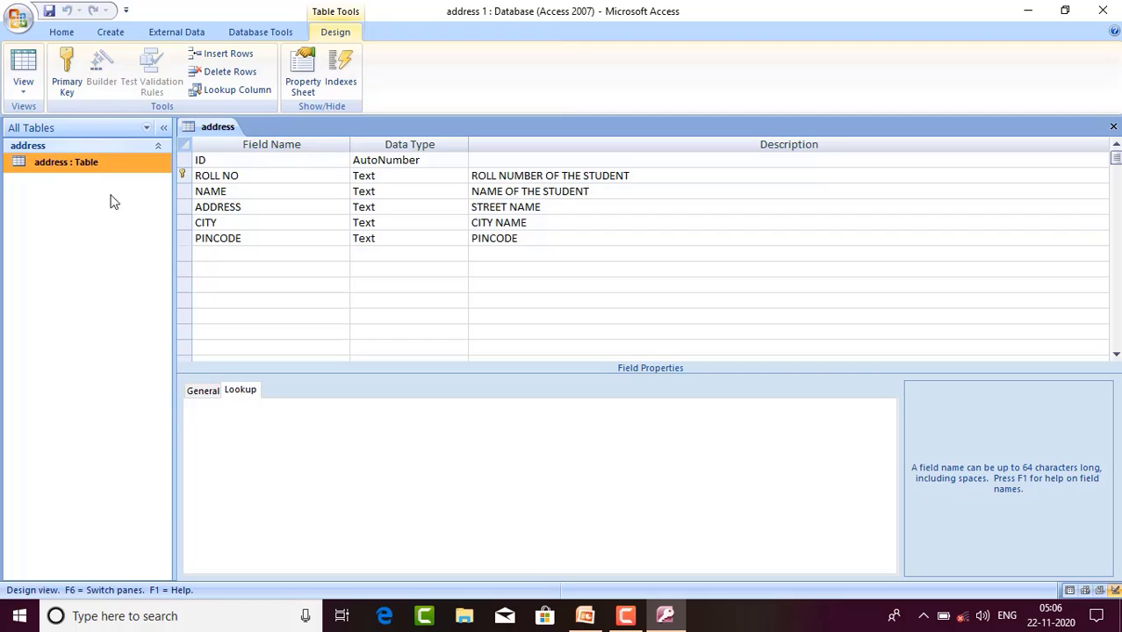
left_click(1104, 10)
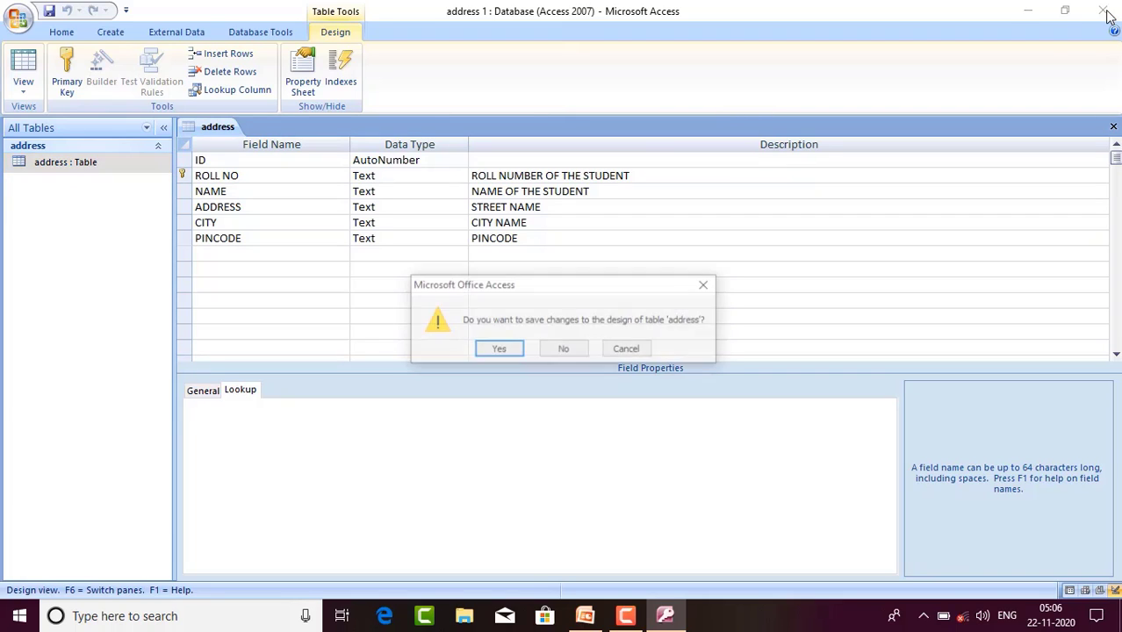
left_click(508, 349)
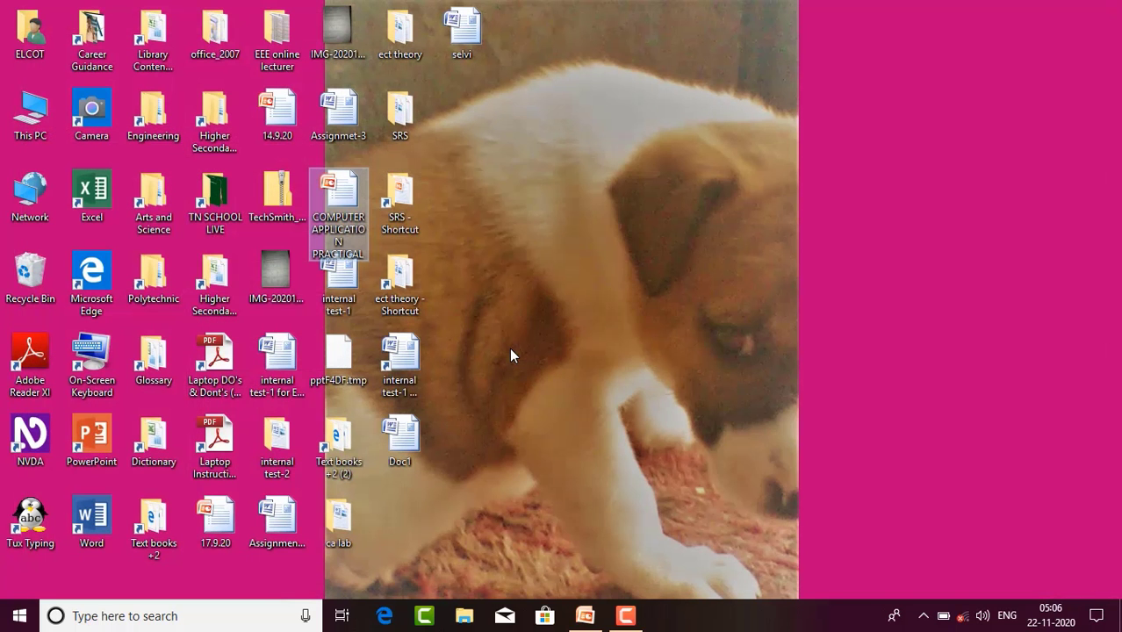
Step: Launch Microsoft Office Access 2007 again and reopen the recent database address 1
left_click(85, 616)
type("m")
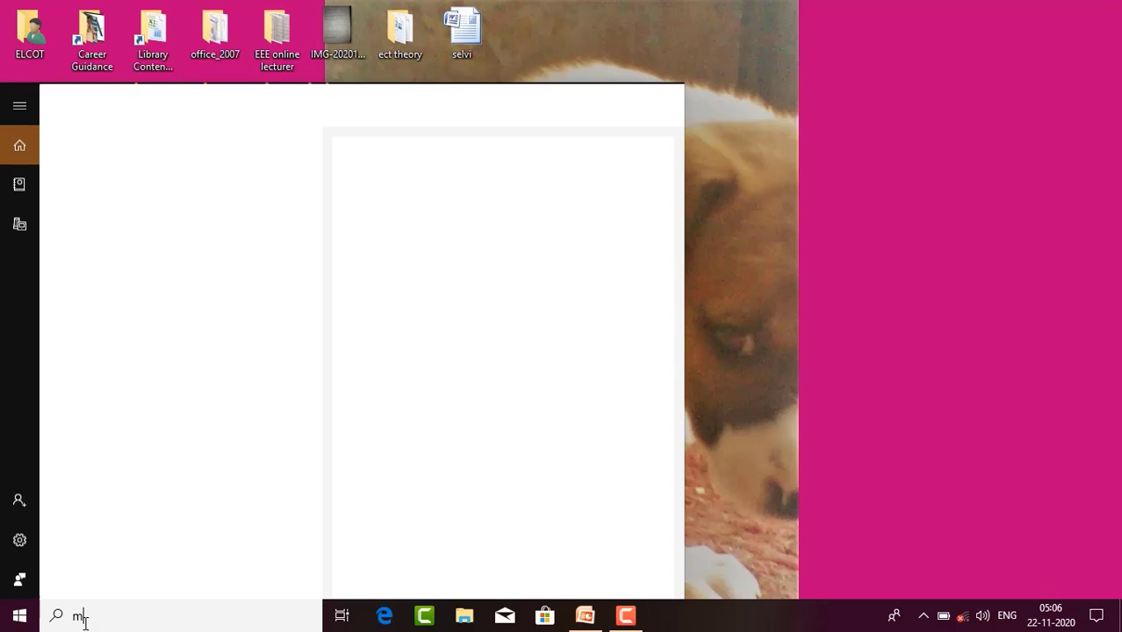
type("icrosoft")
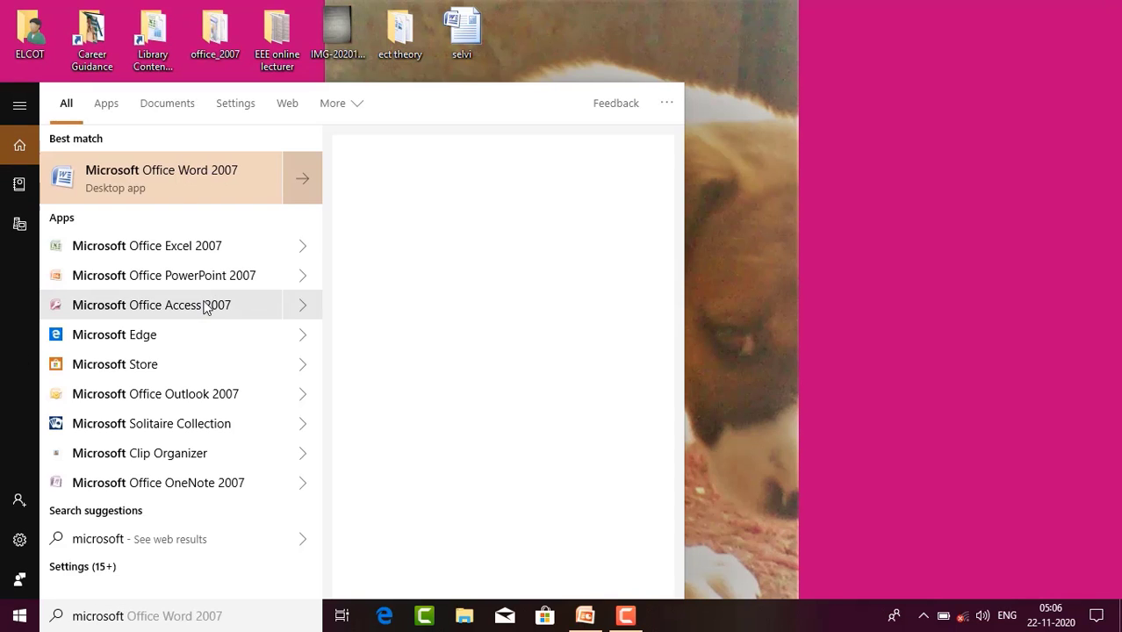
left_click(151, 305)
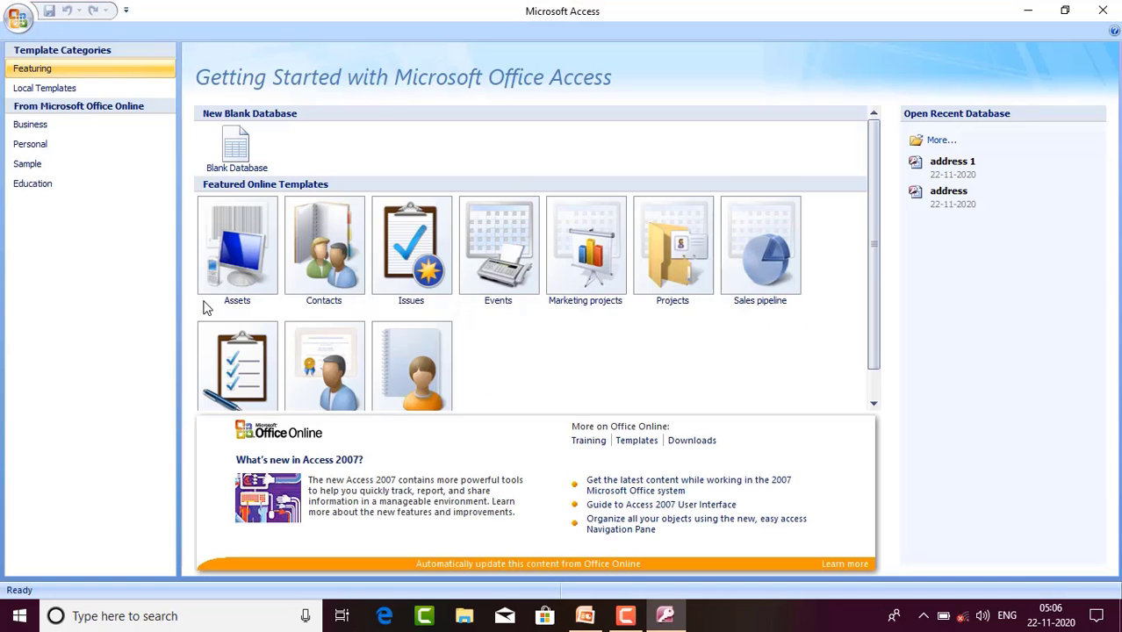
left_click(17, 18)
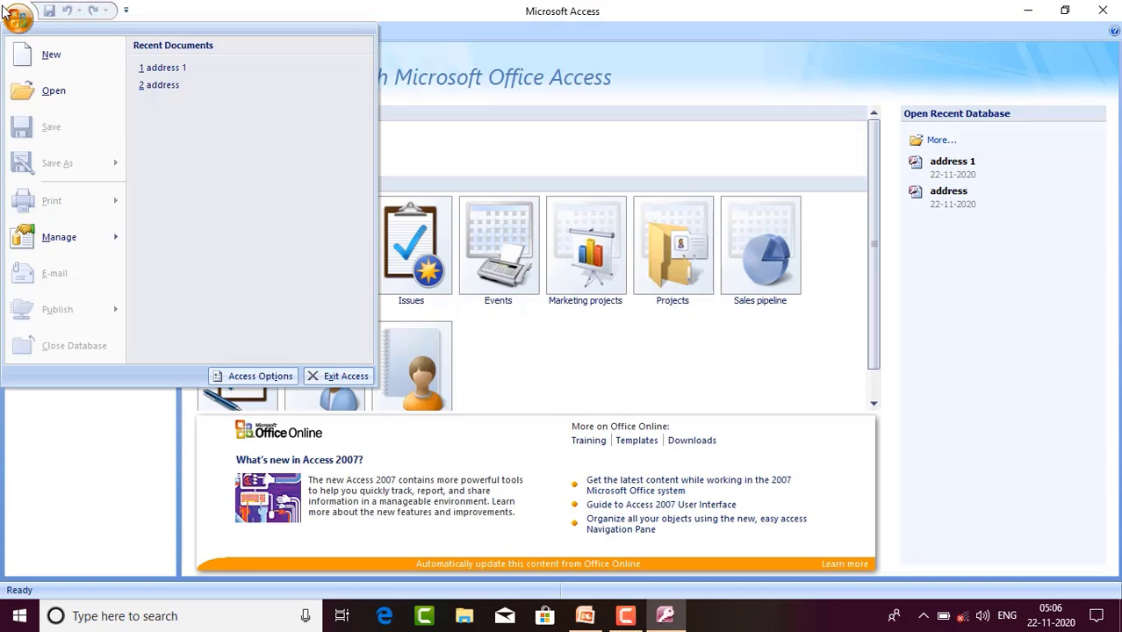
left_click(162, 67)
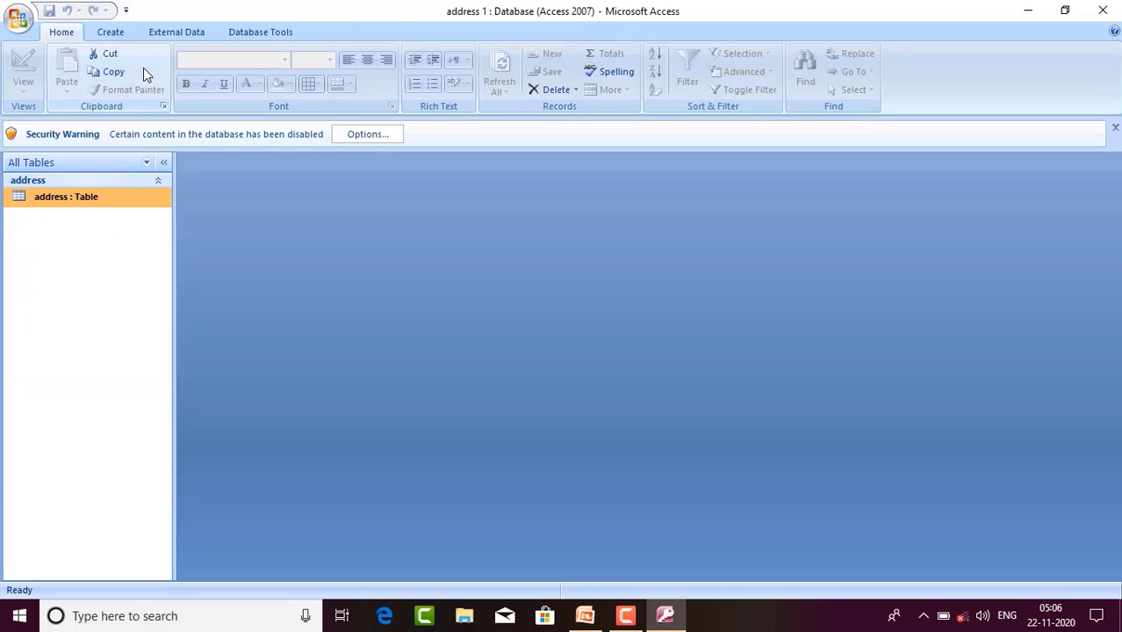
Step: Check the address table's saved design, and open the table as a datasheet for data entry
right_click(113, 201)
left_click(150, 225)
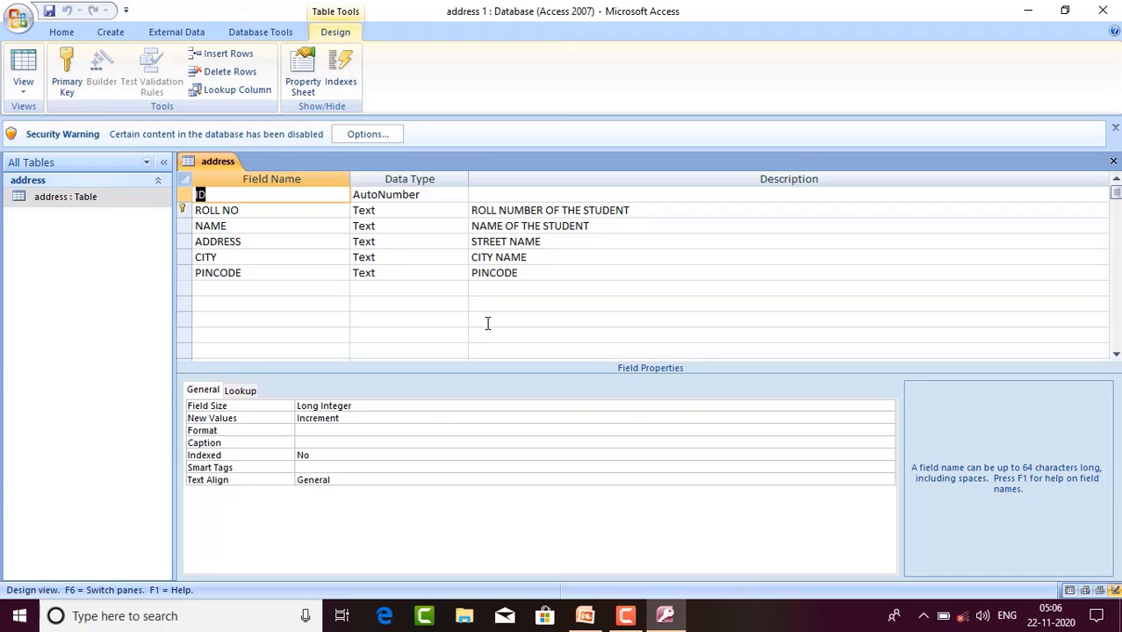
left_click(160, 200)
right_click(160, 203)
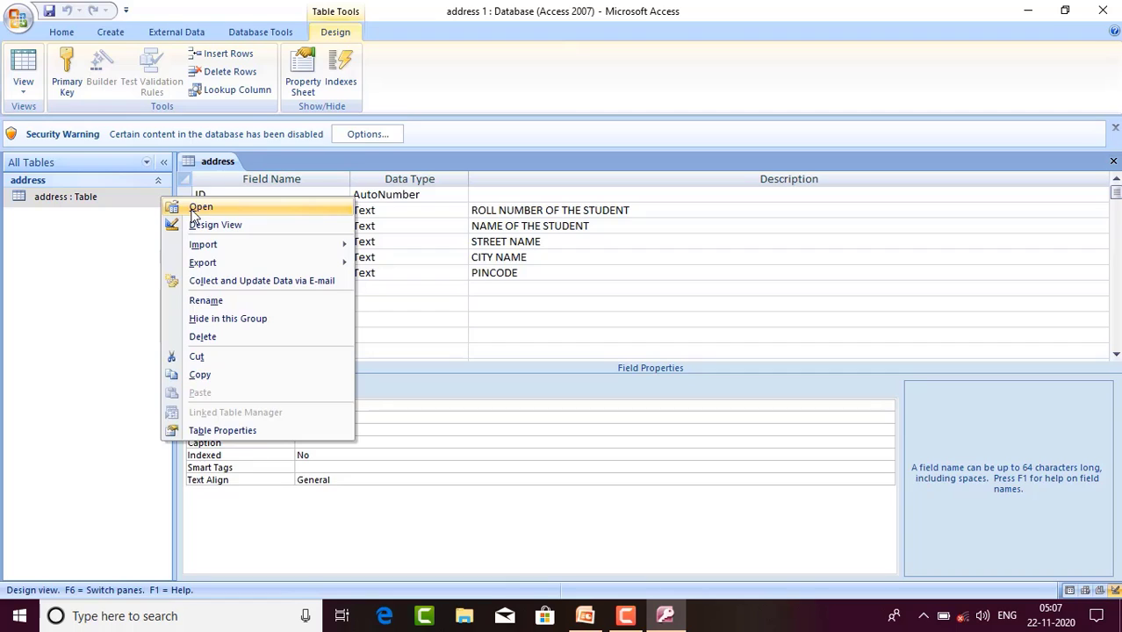
left_click(195, 210)
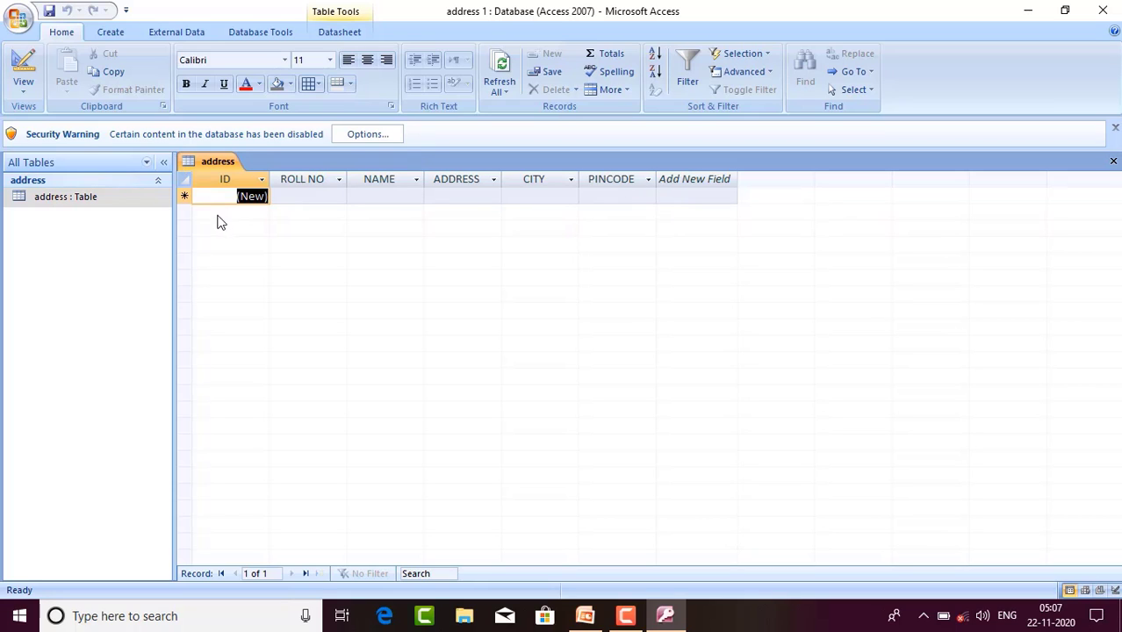
Step: Enter the first student's roll number and name in the first record of the address table
left_click(292, 201)
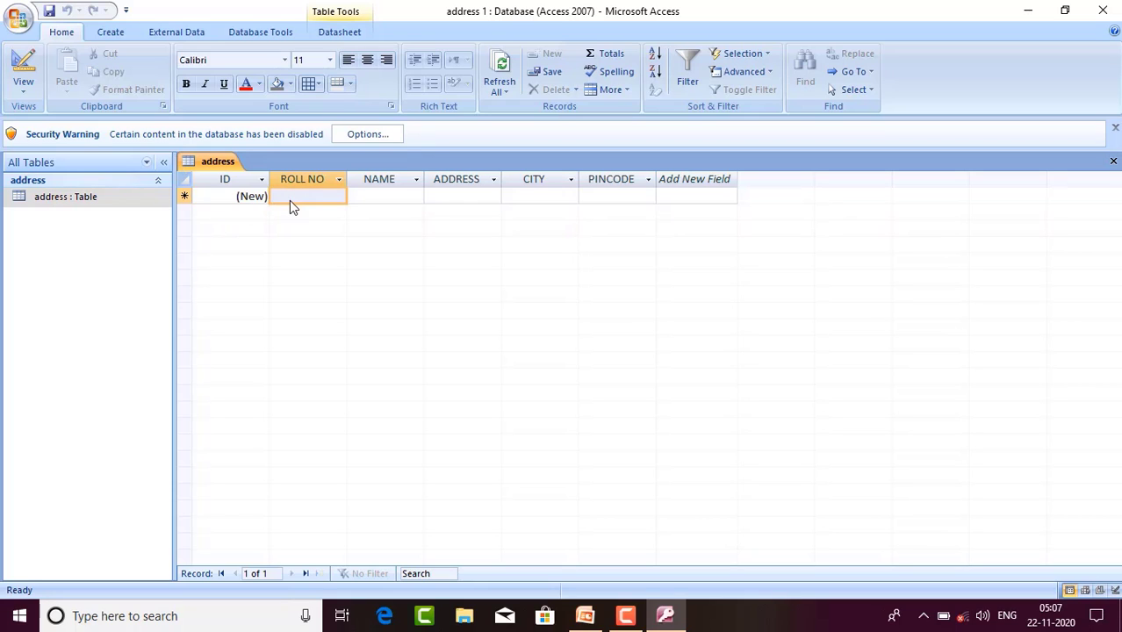
left_click(291, 199)
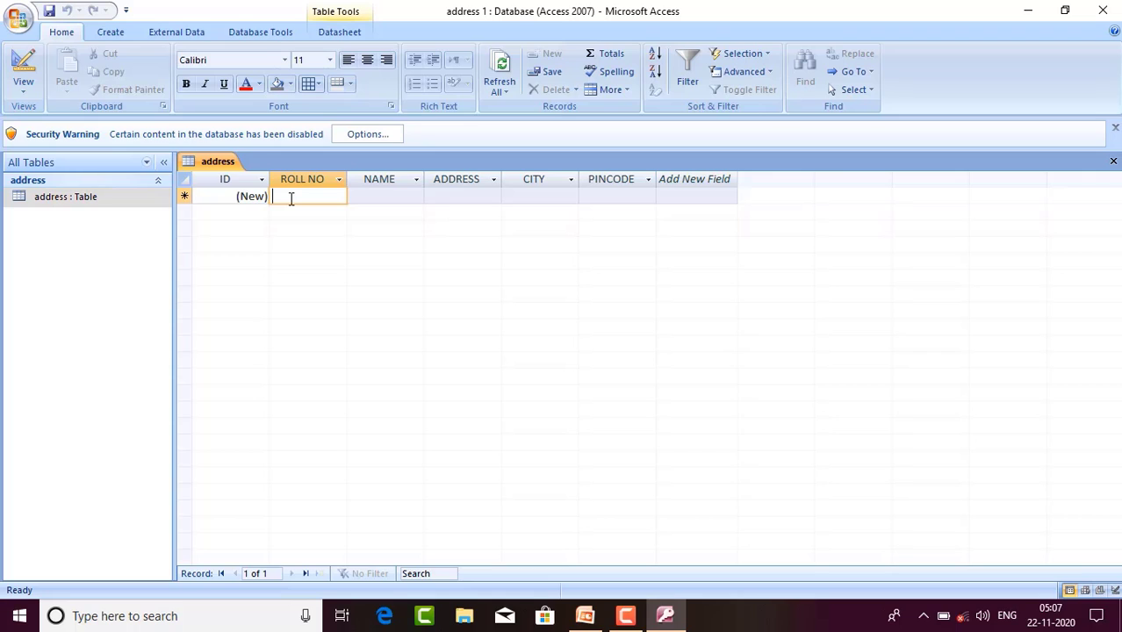
type("1001")
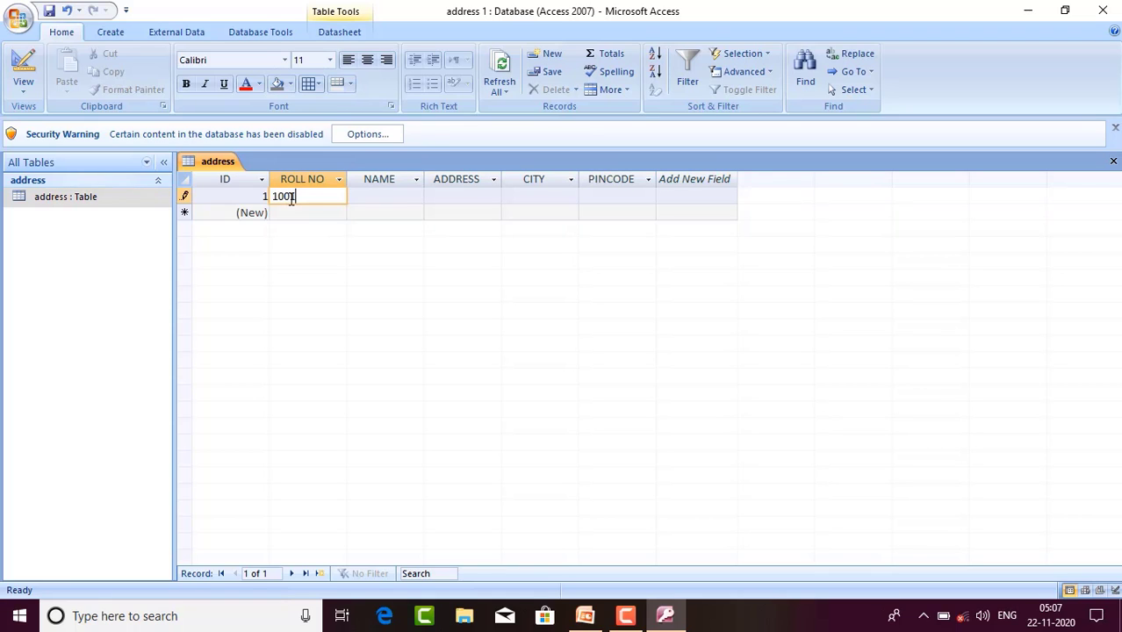
left_click(380, 199)
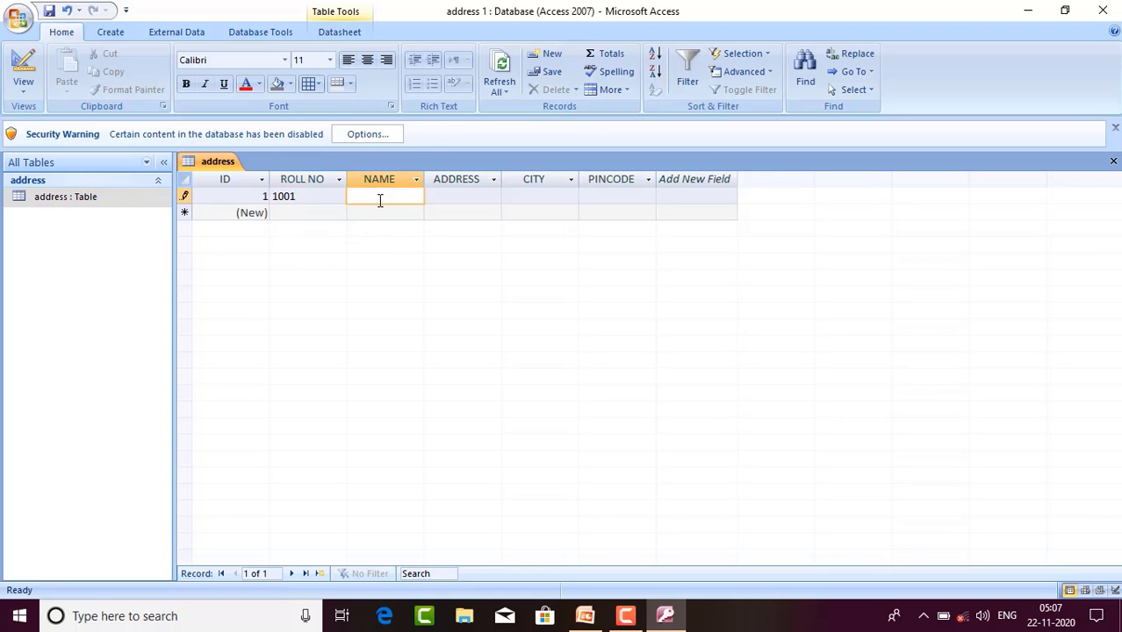
type("arjun")
Step: Complete the first record with the student's street address, city and pincode
left_click(476, 197)
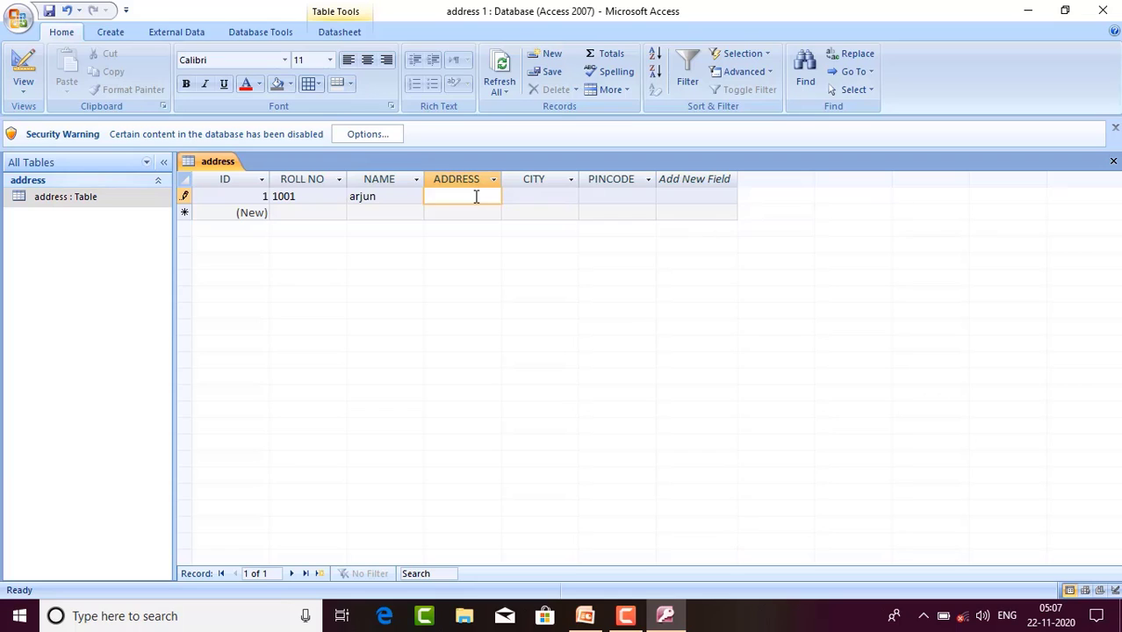
type("13.")
type("south s")
type("t")
left_click(552, 200)
type("mad")
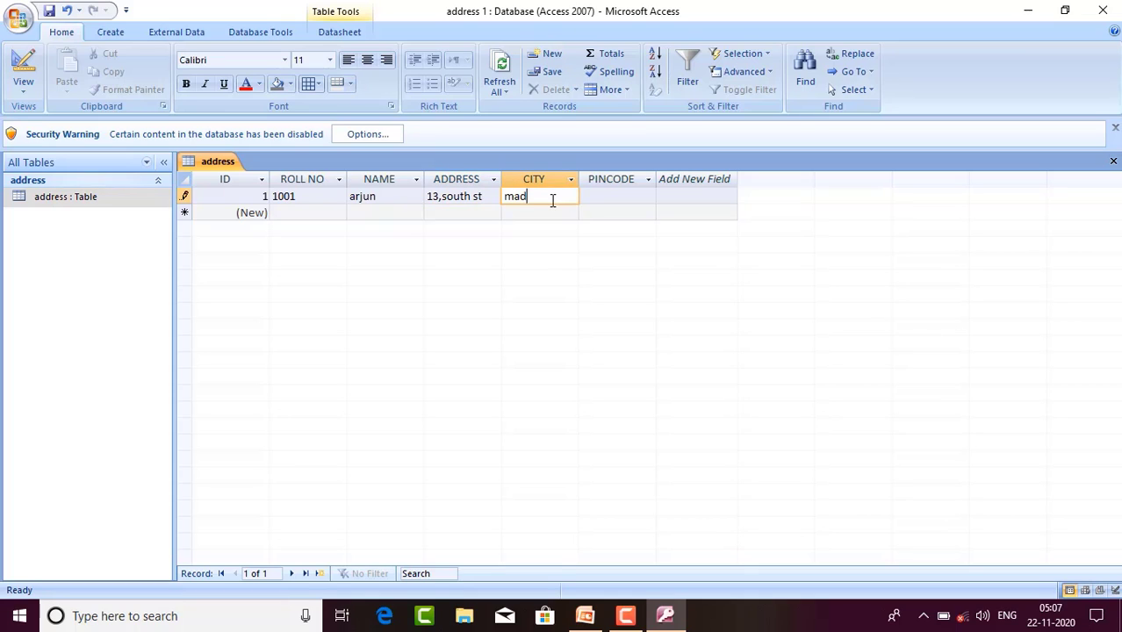
type("urai")
left_click(609, 196)
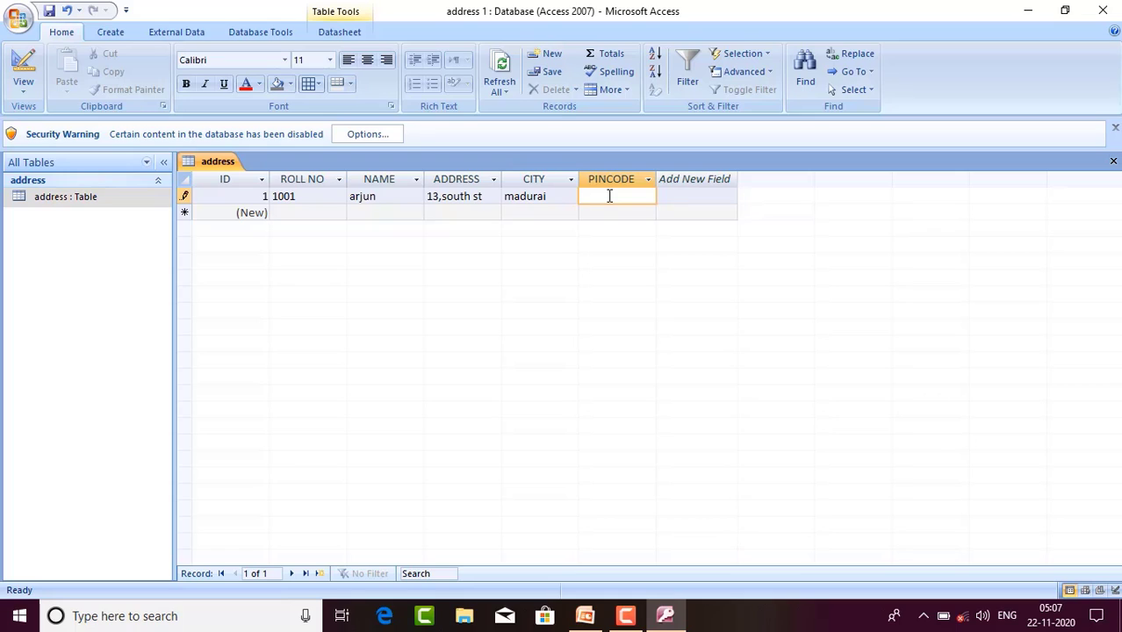
type("625001")
Step: Start a second record with a roll number one higher than the first student's
left_click(332, 213)
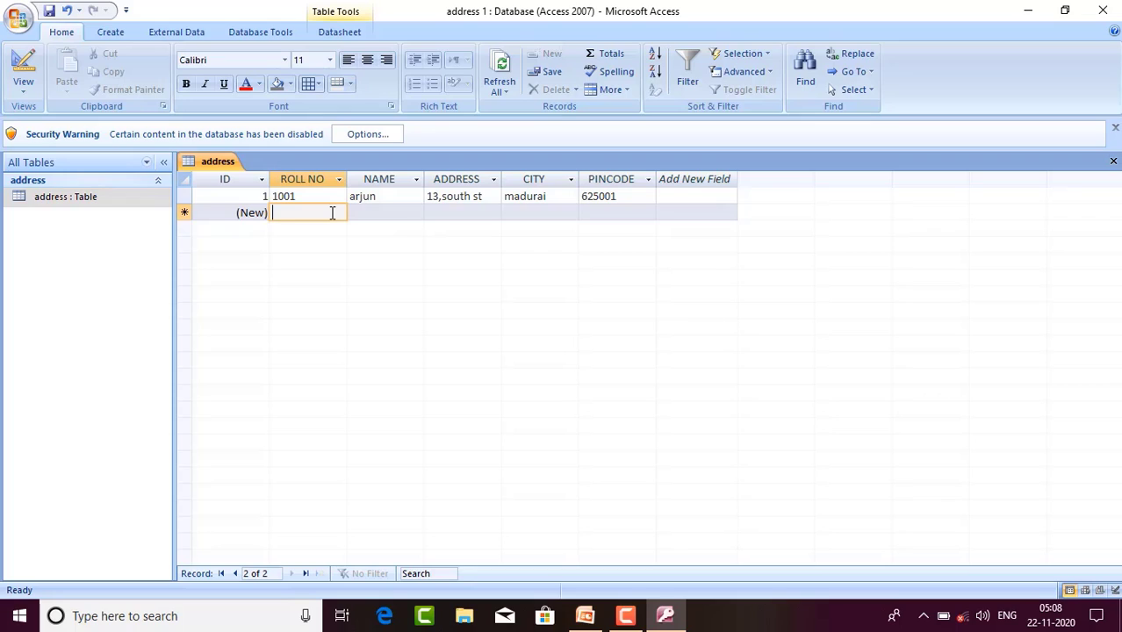
type("1")
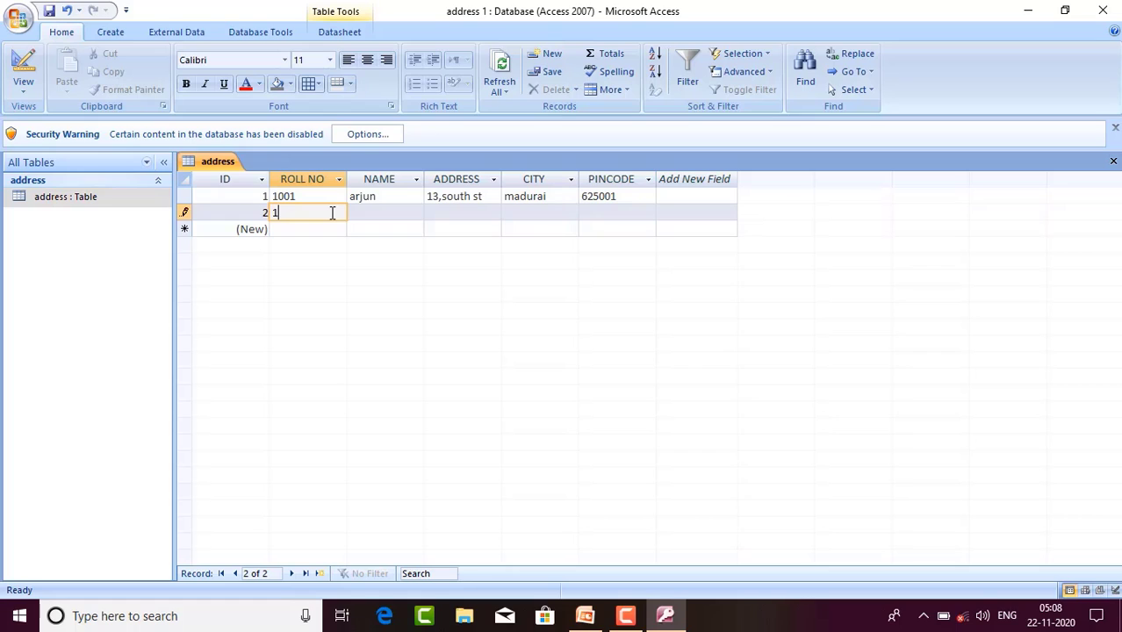
type("001")
left_click(367, 217)
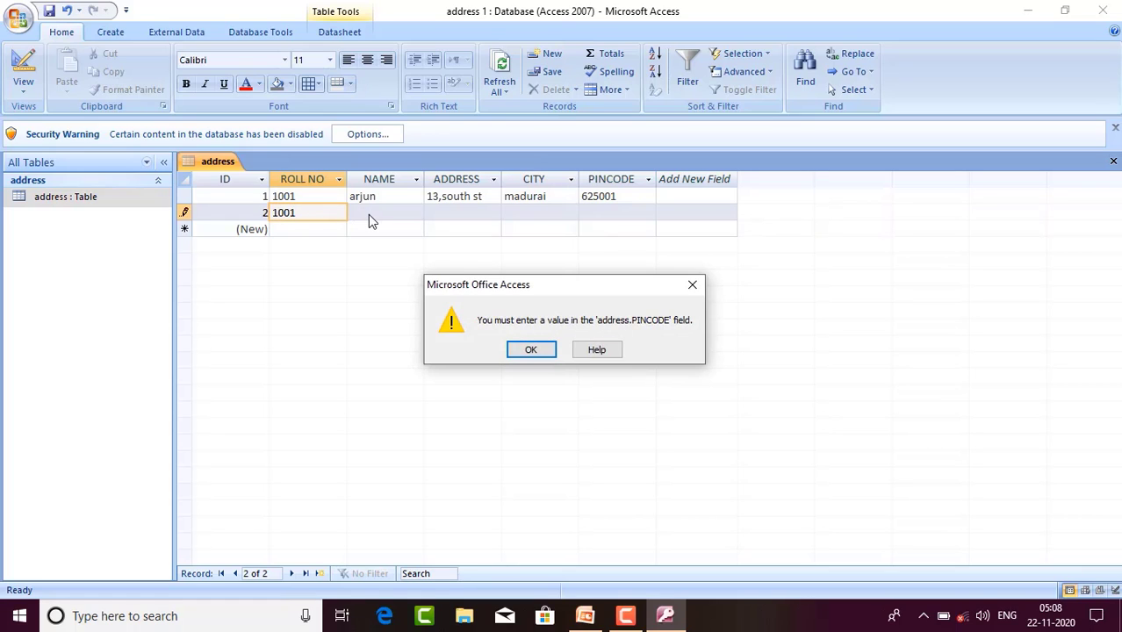
left_click(531, 350)
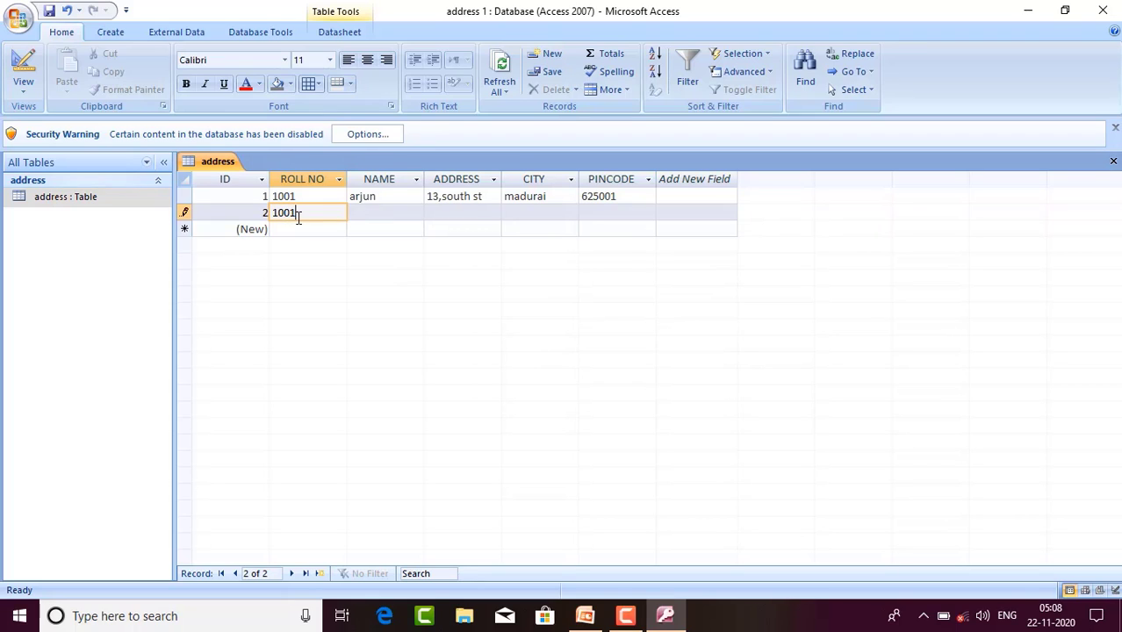
key("BackSpace")
type("2")
Step: Enter the second student's name in the second record
left_click(363, 216)
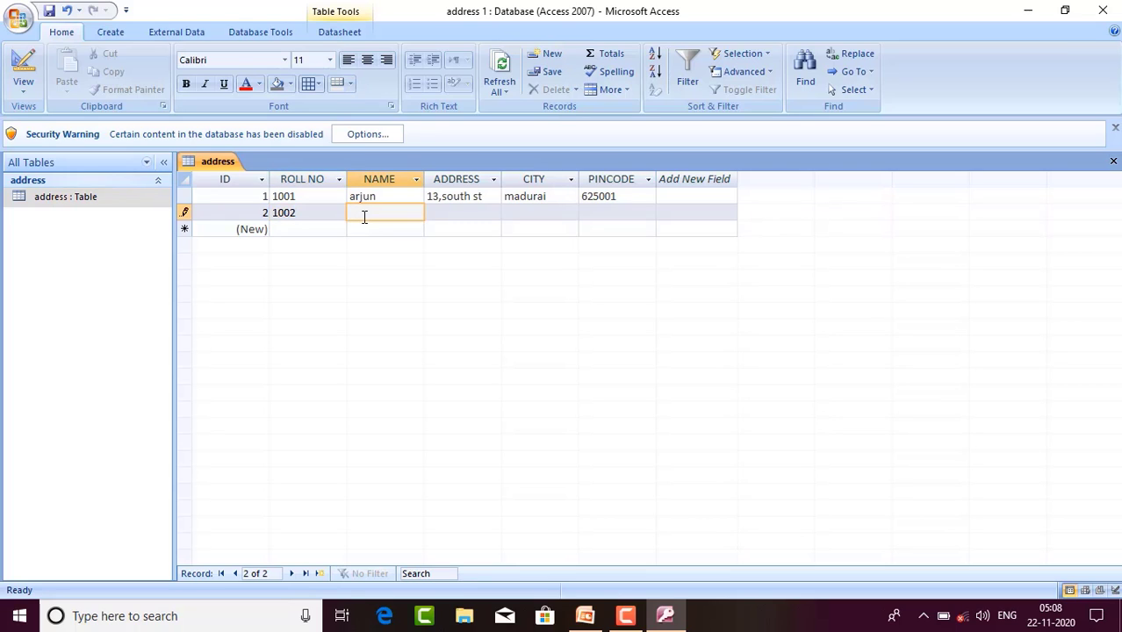
type("devi")
left_click(442, 222)
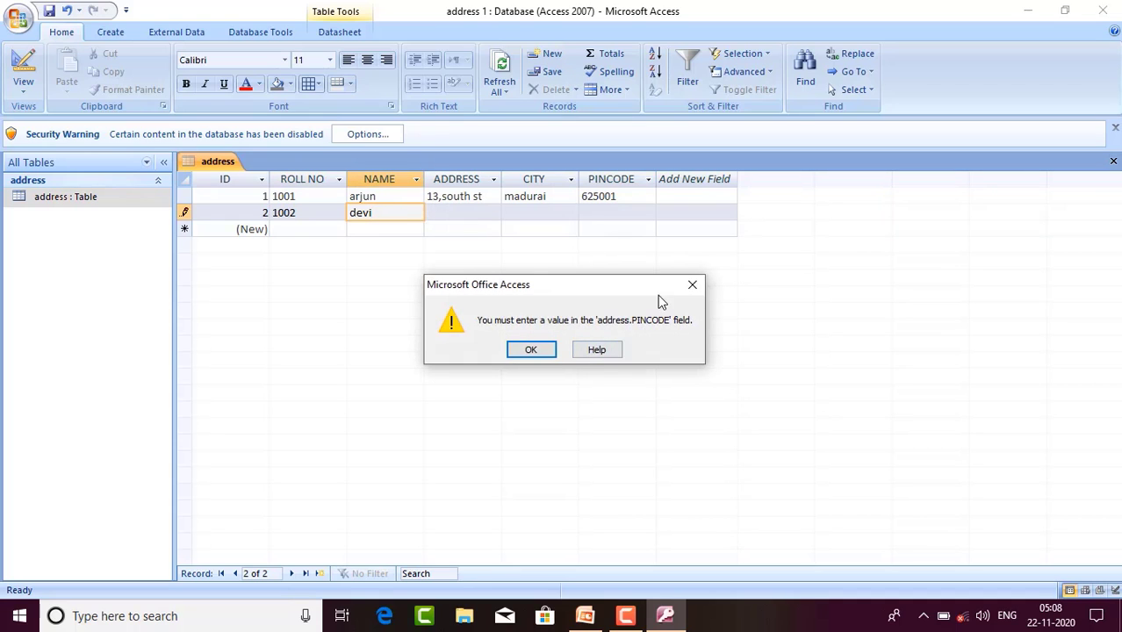
left_click(692, 283)
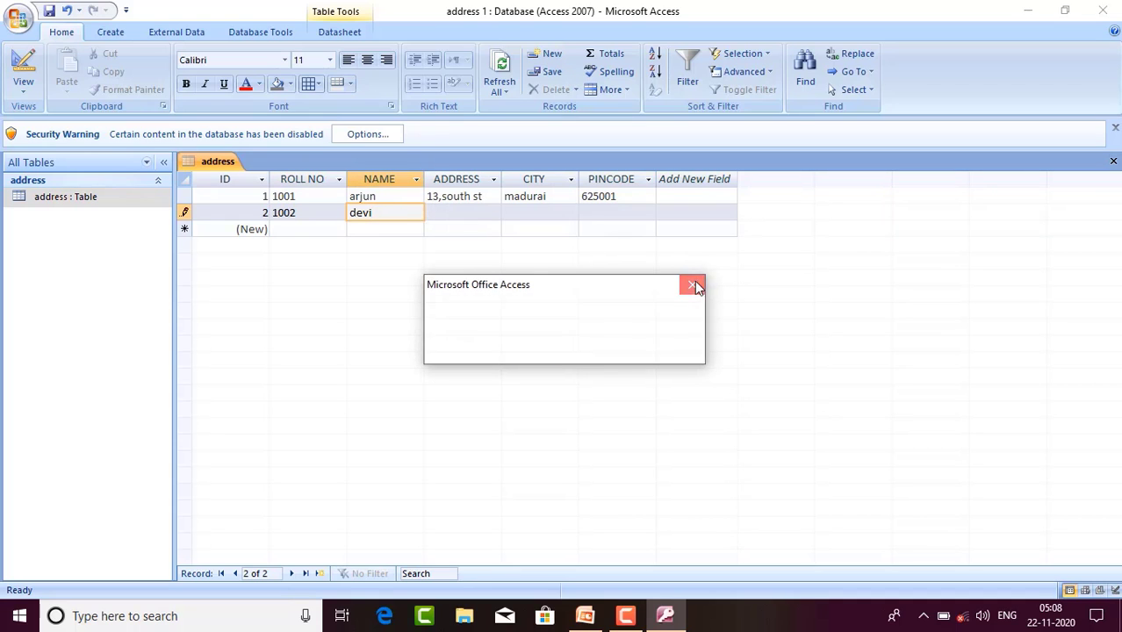
Step: Complete the second record with the student's street address, city and pincode
left_click(451, 207)
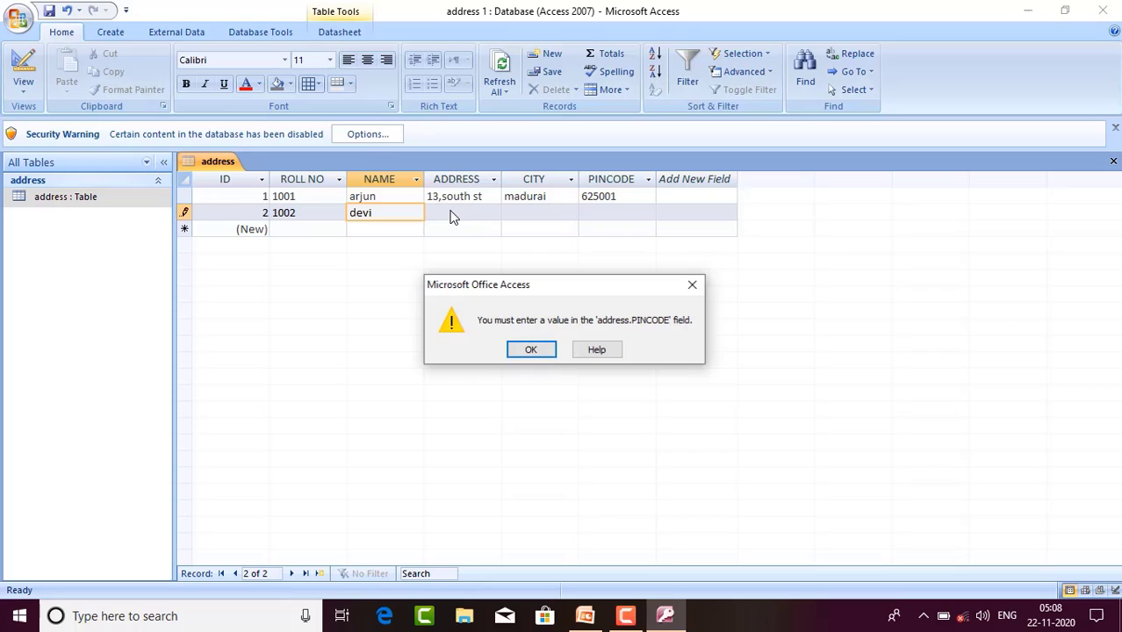
left_click(527, 349)
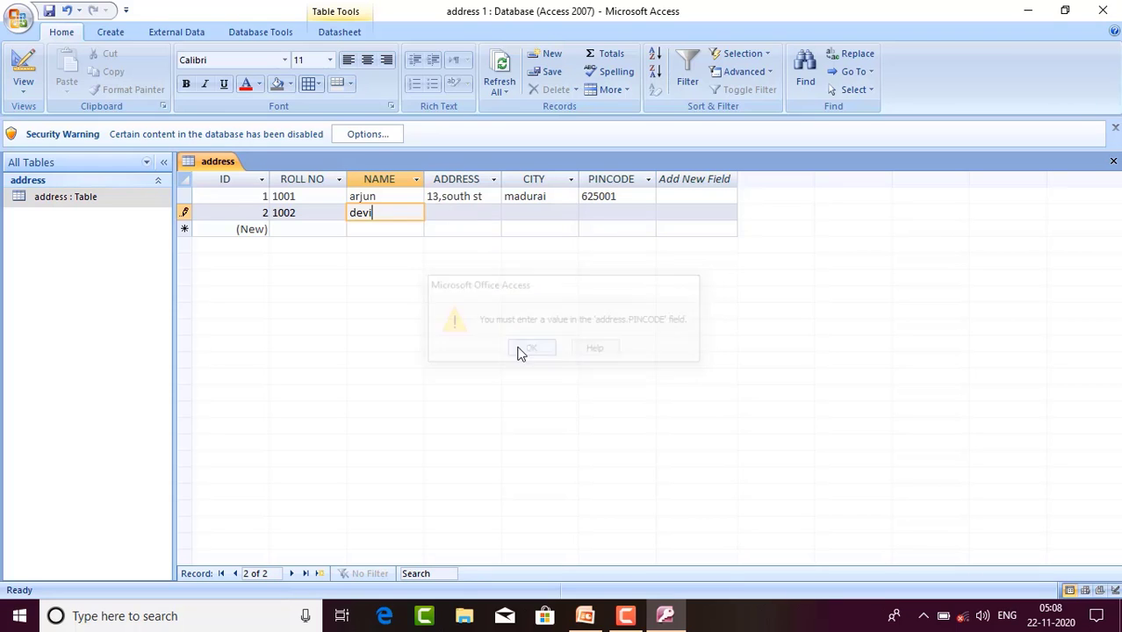
left_click(452, 211)
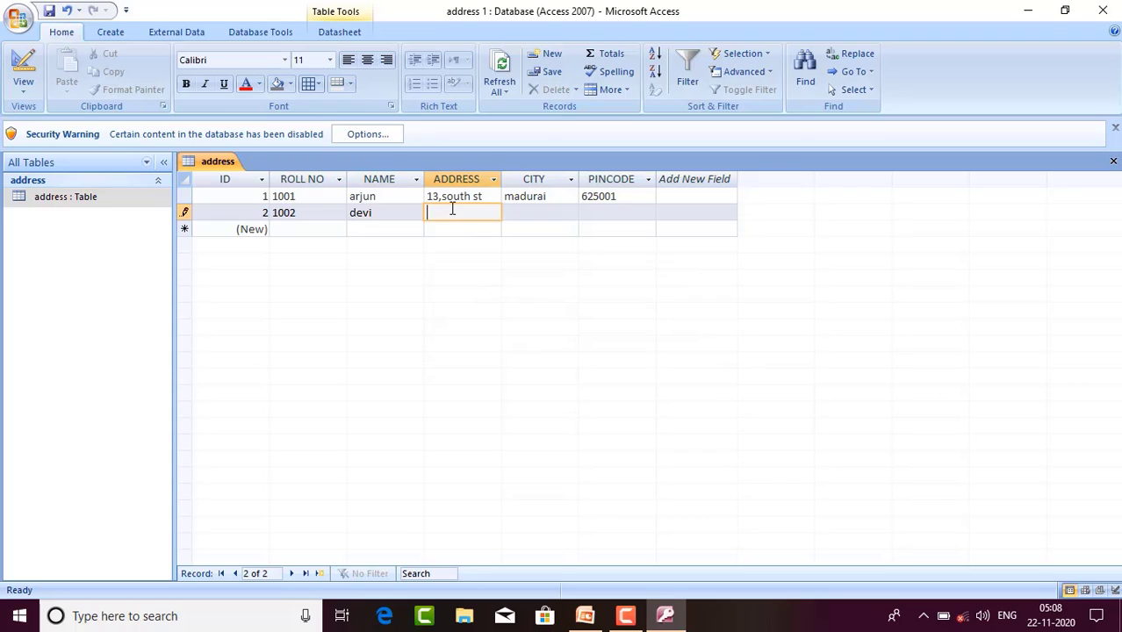
type("25,east st")
left_click(521, 213)
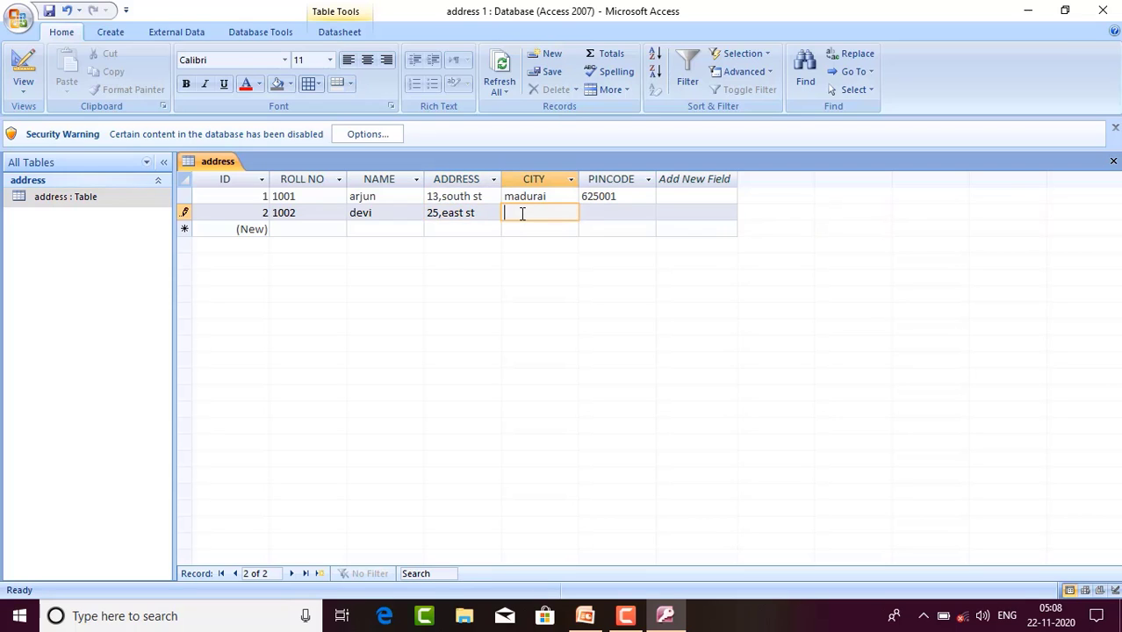
type("chennai")
left_click(604, 214)
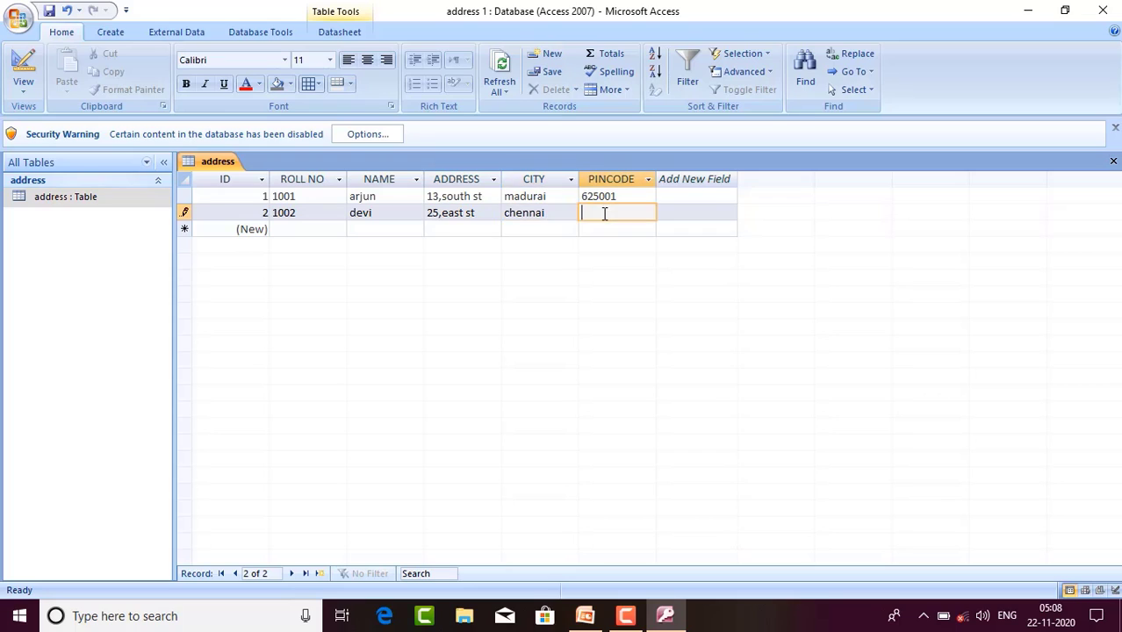
type("6")
key("BackSpace")
type("600001")
Step: Start a third record with the next consecutive roll number and the third student's name
left_click(308, 230)
type("1003")
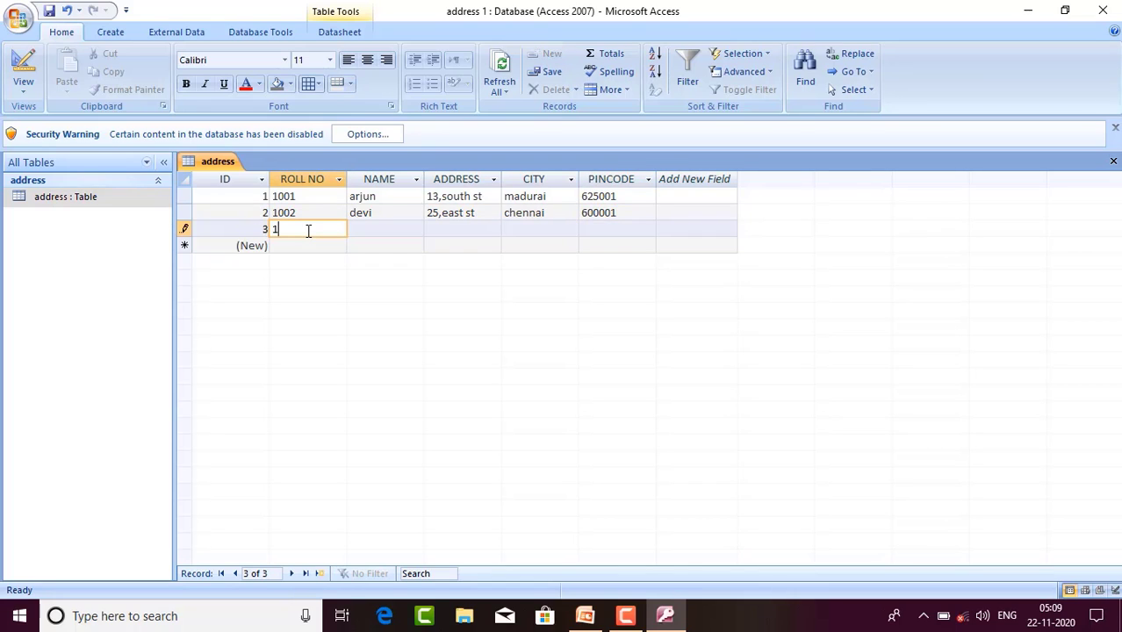
left_click(366, 230)
type("bala")
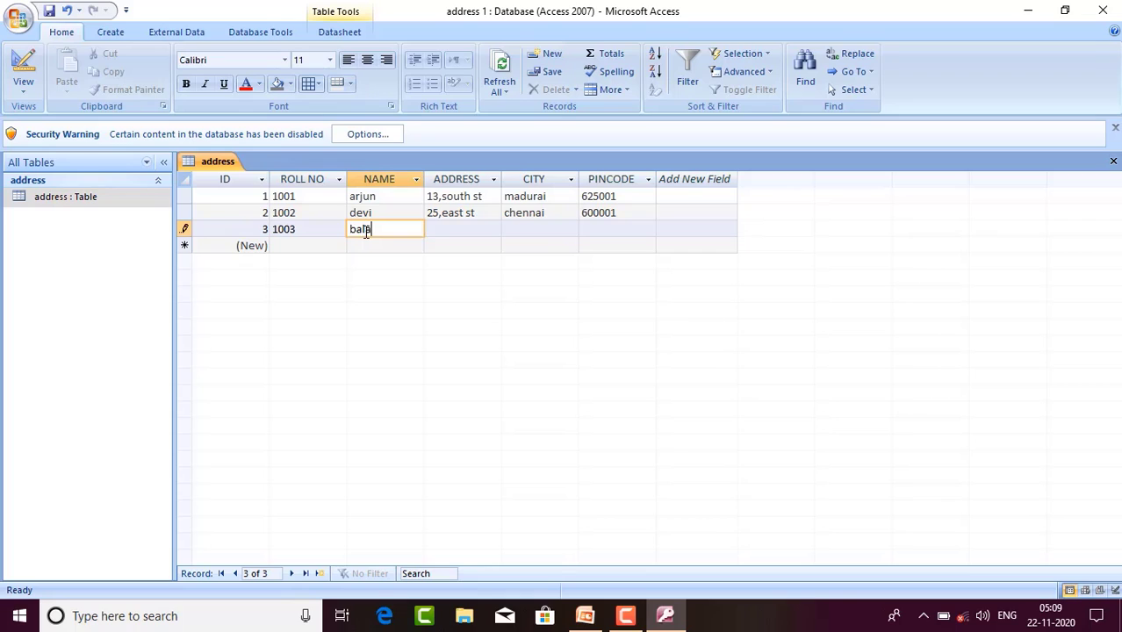
Step: Fill in the third student's street address, city and pincode
left_click(444, 231)
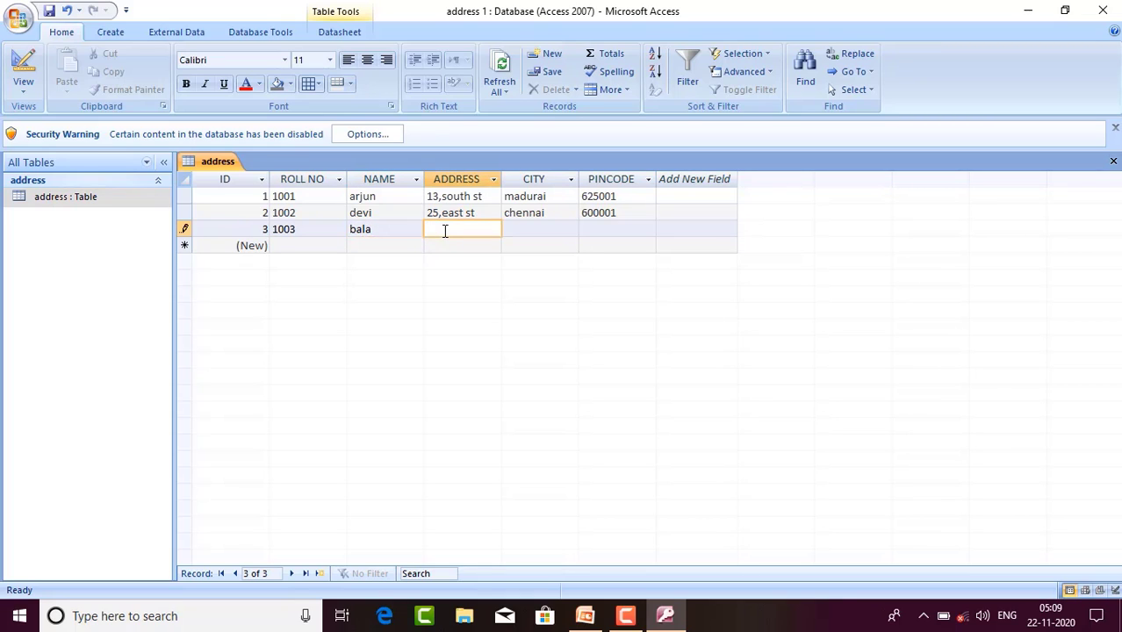
type("34,north st")
left_click(520, 232)
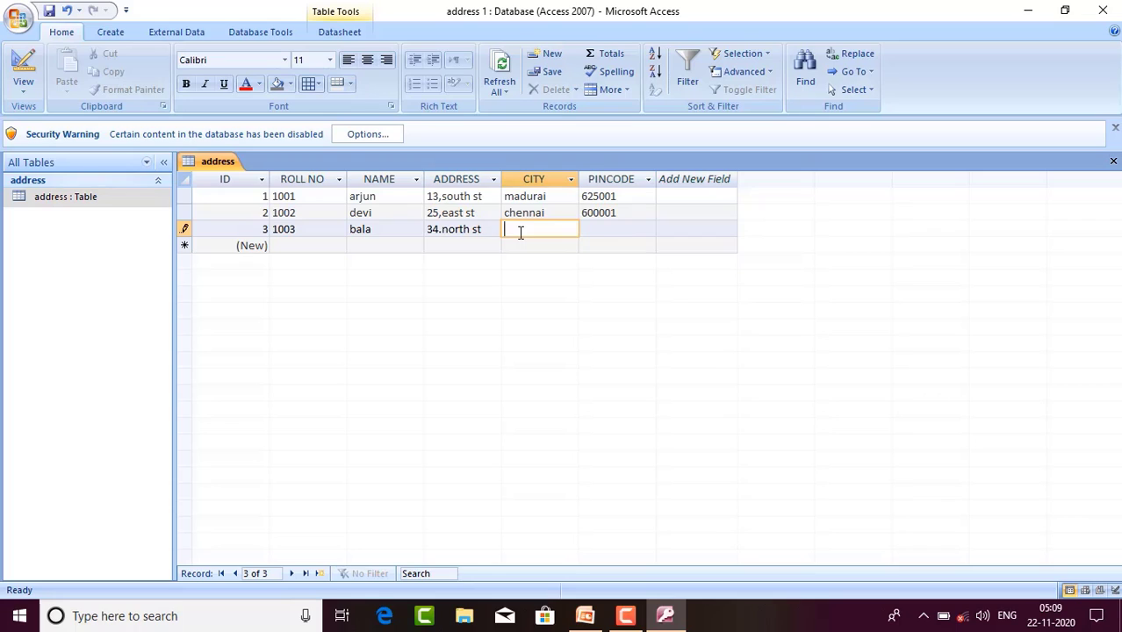
type("maduari")
key("BackSpace")
key("BackSpace")
type("rai")
left_click(608, 225)
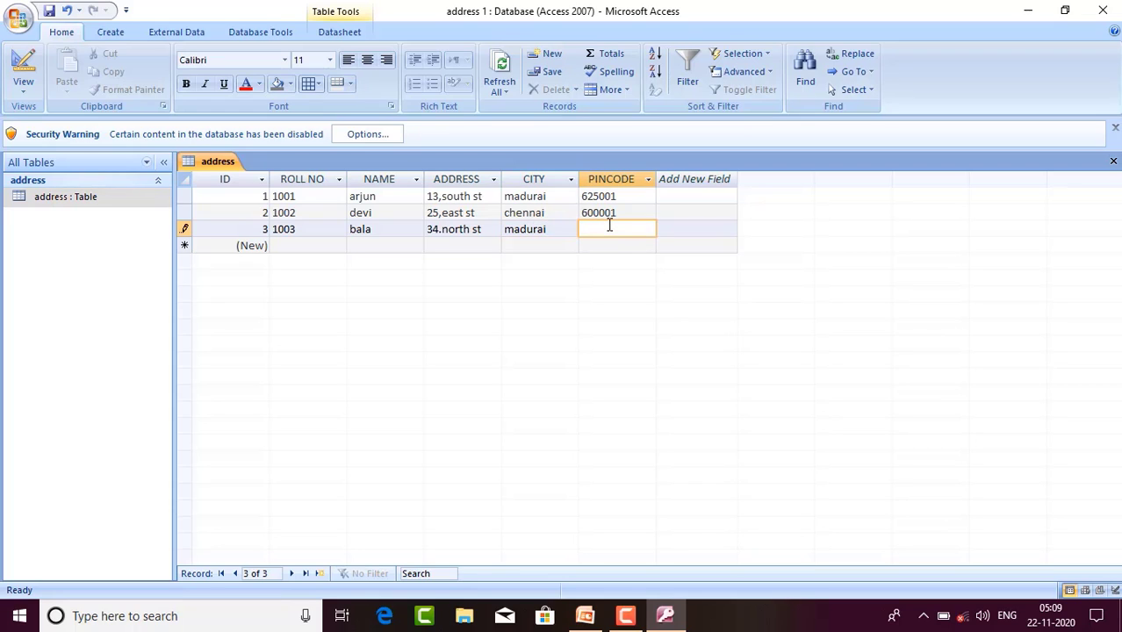
type("625123")
Step: Start a fourth record with the next consecutive roll number and the fourth student's name
left_click(316, 252)
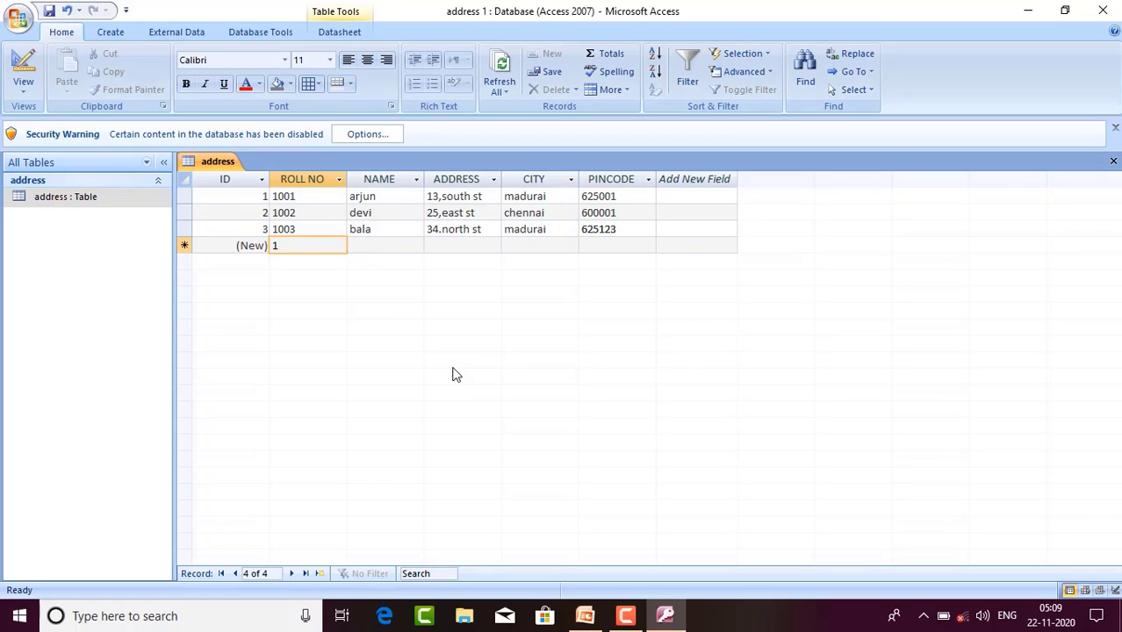
type("1004")
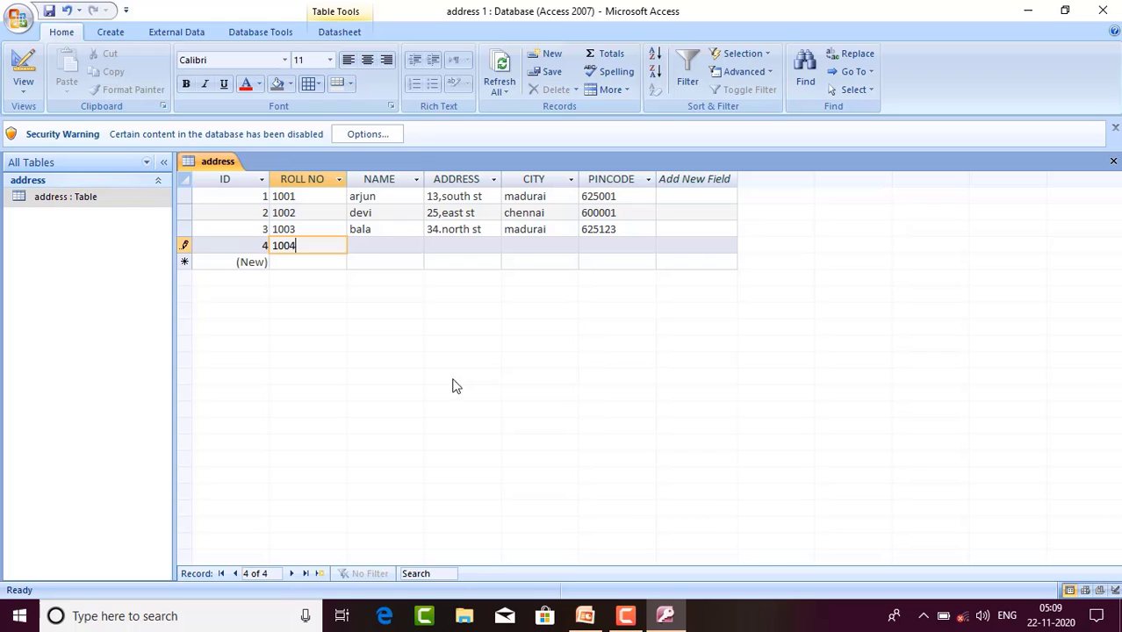
left_click(374, 255)
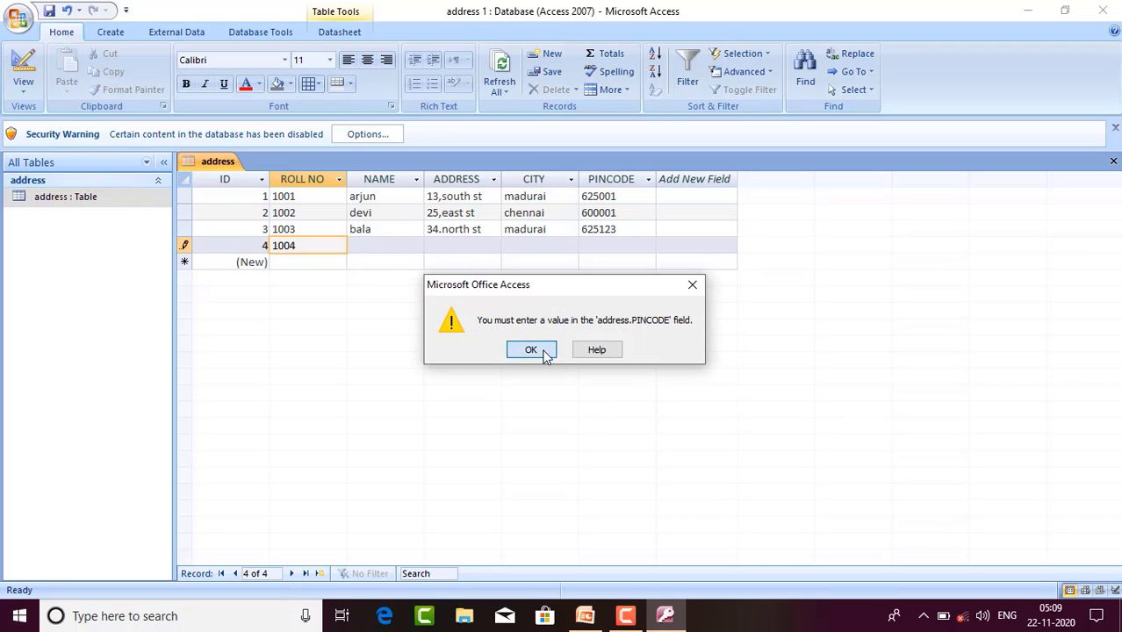
left_click(542, 350)
left_click(389, 247)
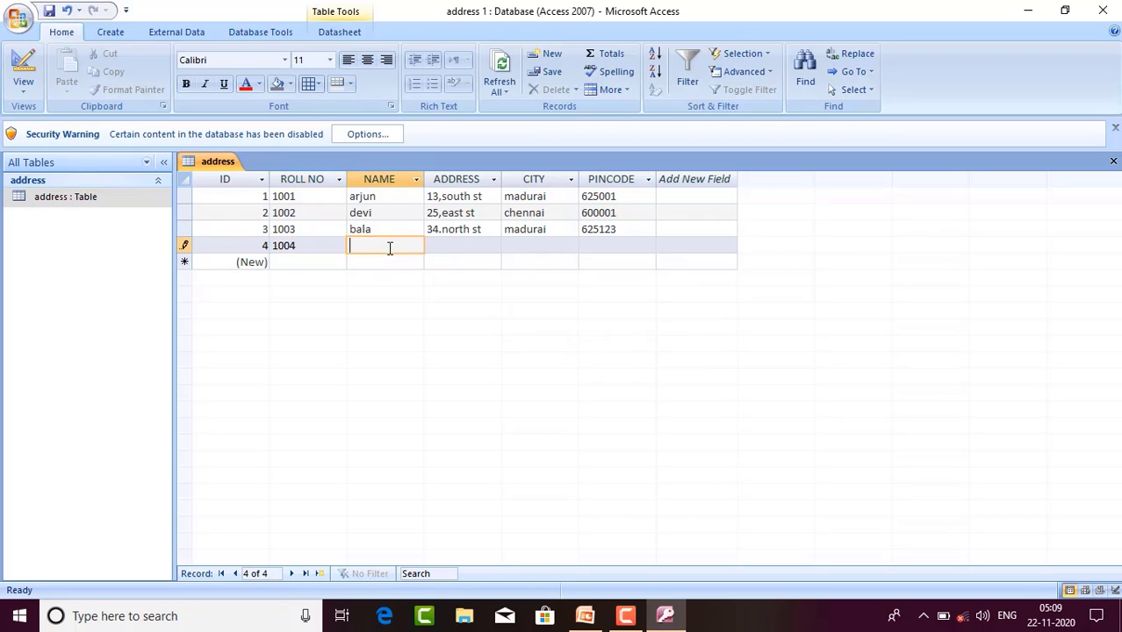
type("mala")
Step: Fill in the fourth student's street address, city and pincode
left_click(439, 249)
type("35")
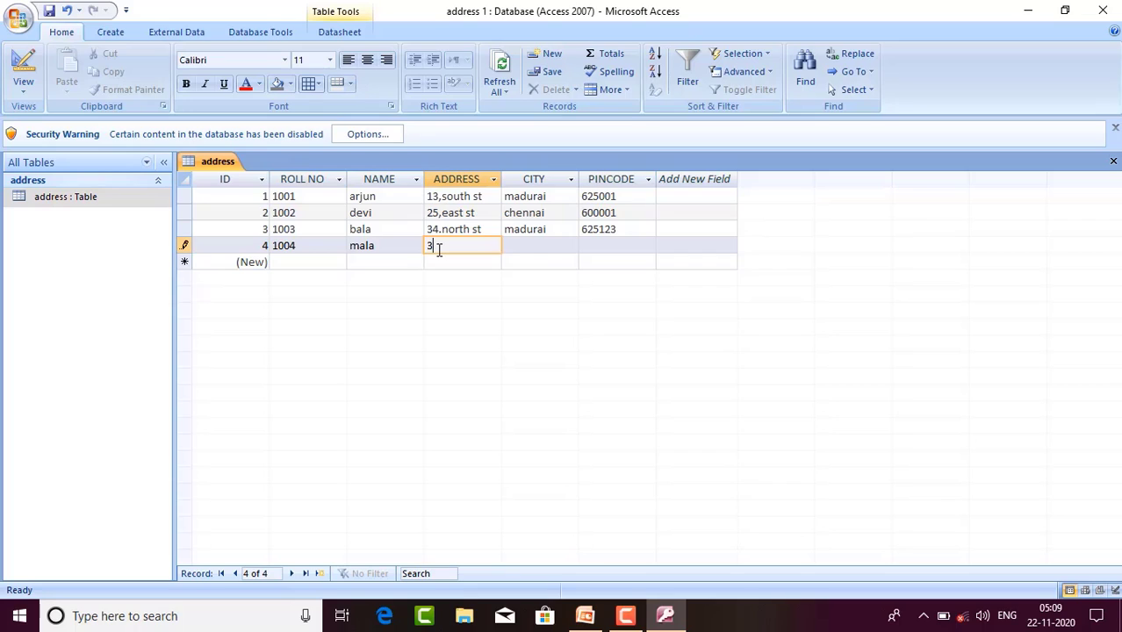
type(",east st")
left_click(518, 247)
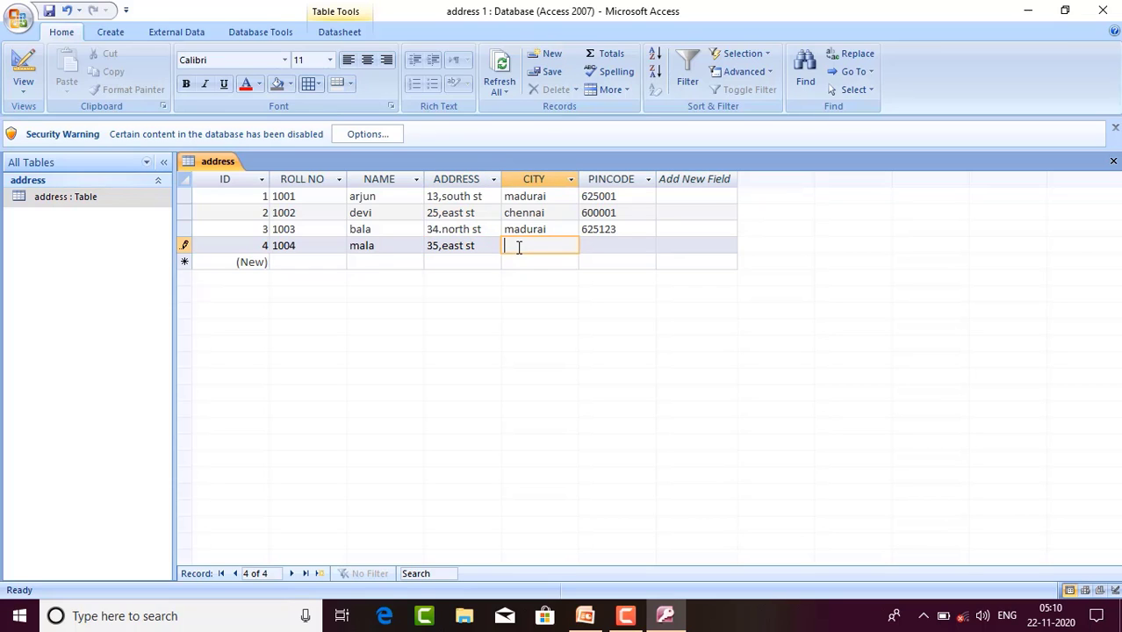
type("sivakasi")
left_click(627, 248)
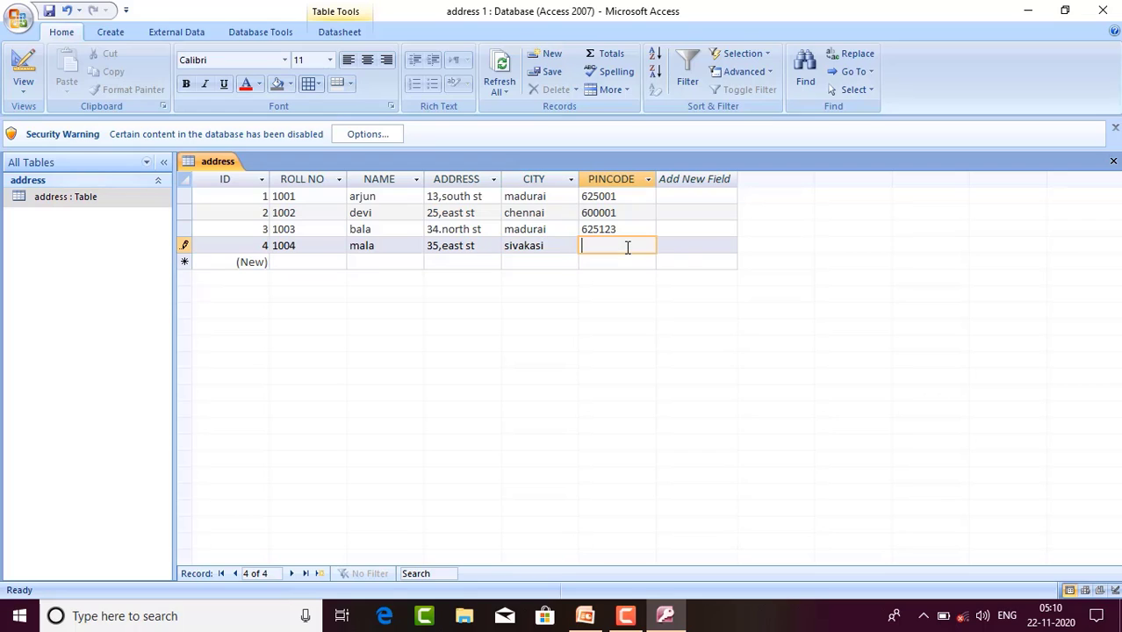
type("626123")
Step: Start a fifth record with the next consecutive roll number and the fifth student's name
left_click(288, 262)
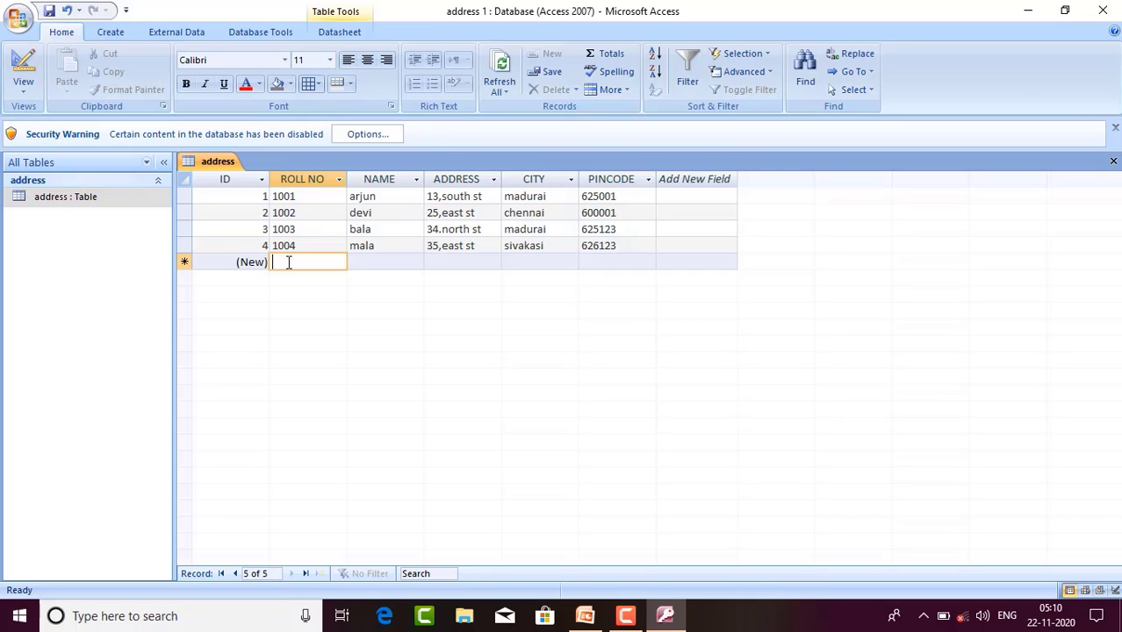
type("1005")
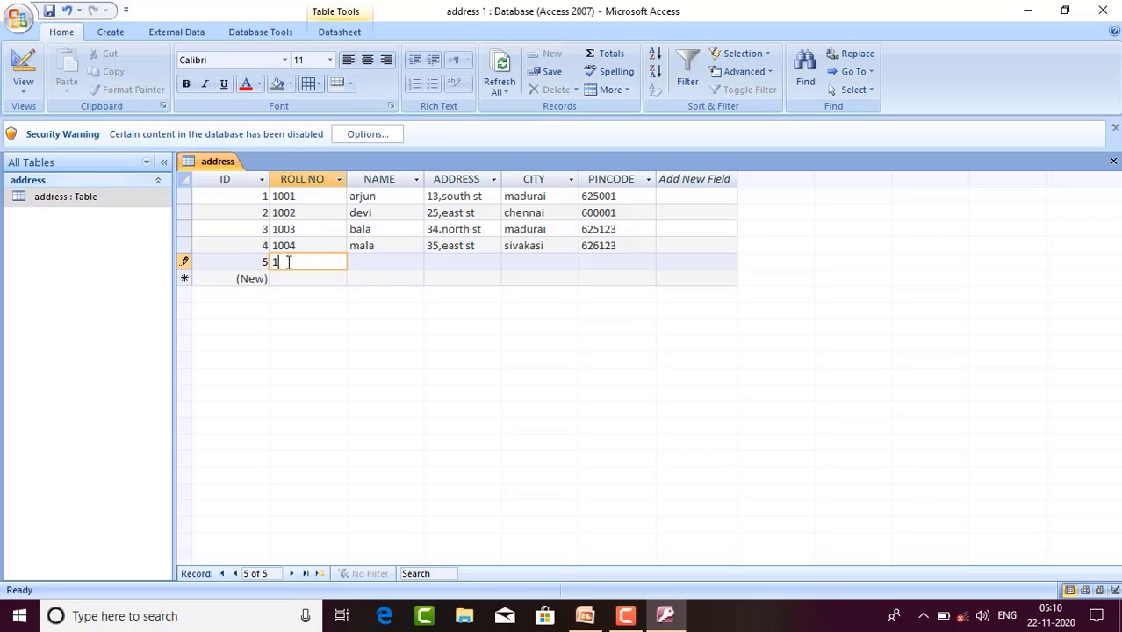
left_click(373, 264)
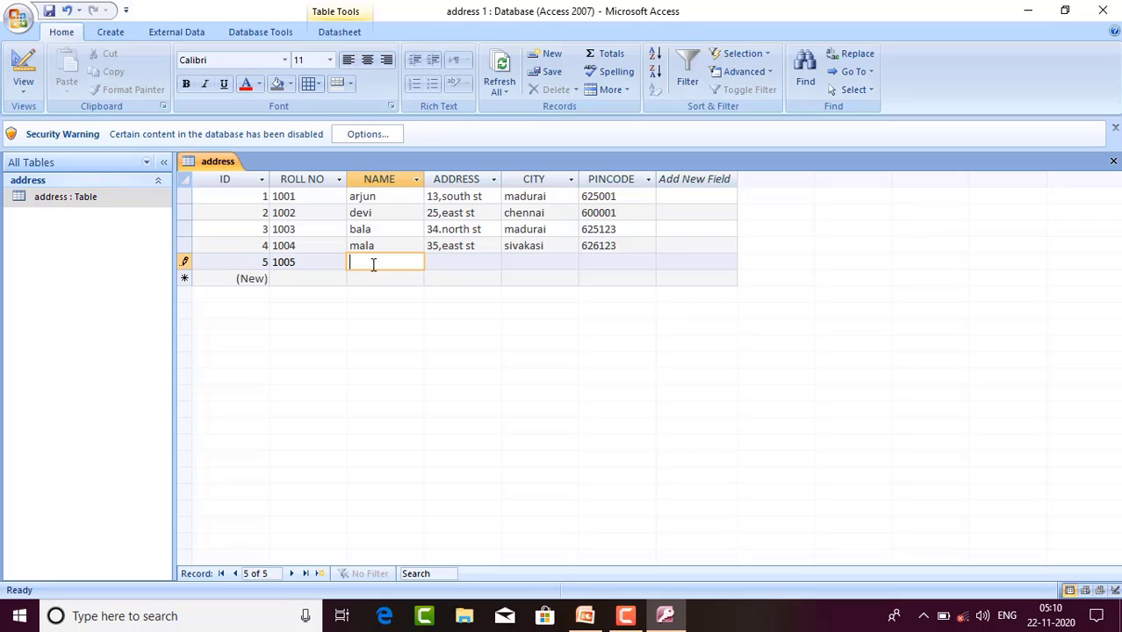
type("kala")
Step: Fill in the fifth student's street address, city and pincode
left_click(436, 263)
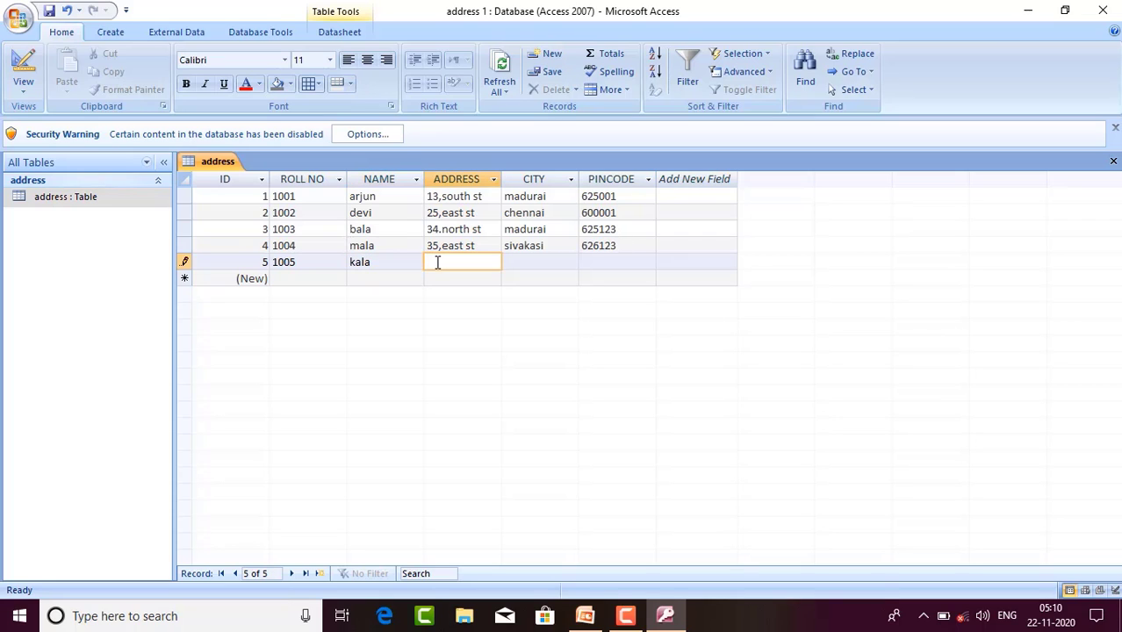
type("24,west st")
left_click(519, 263)
type("madurai")
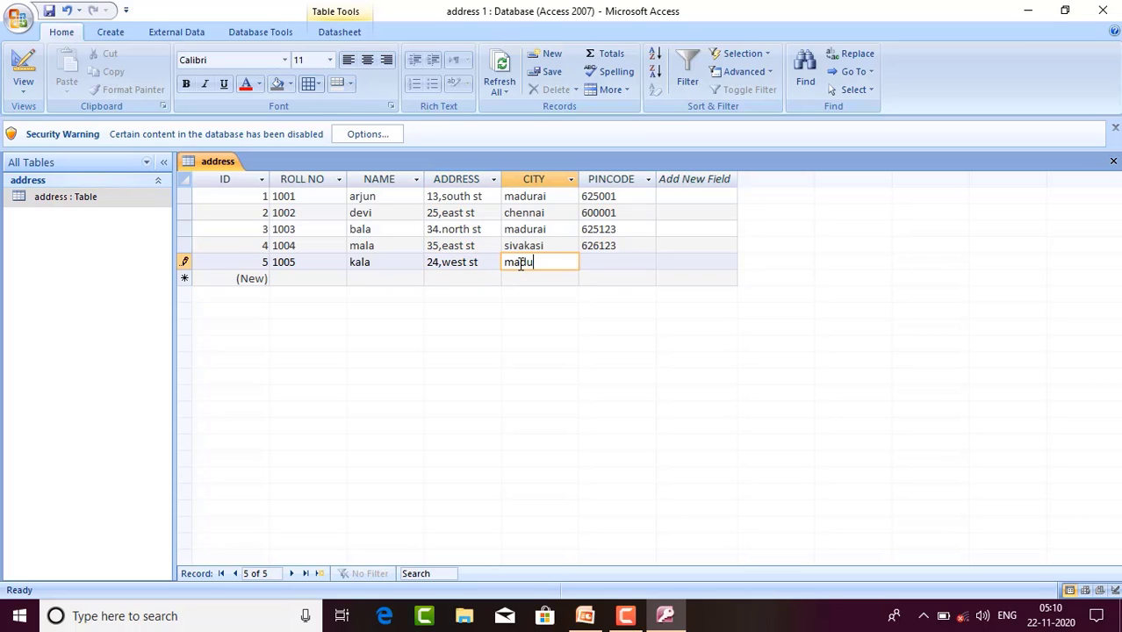
left_click(593, 264)
type("625123")
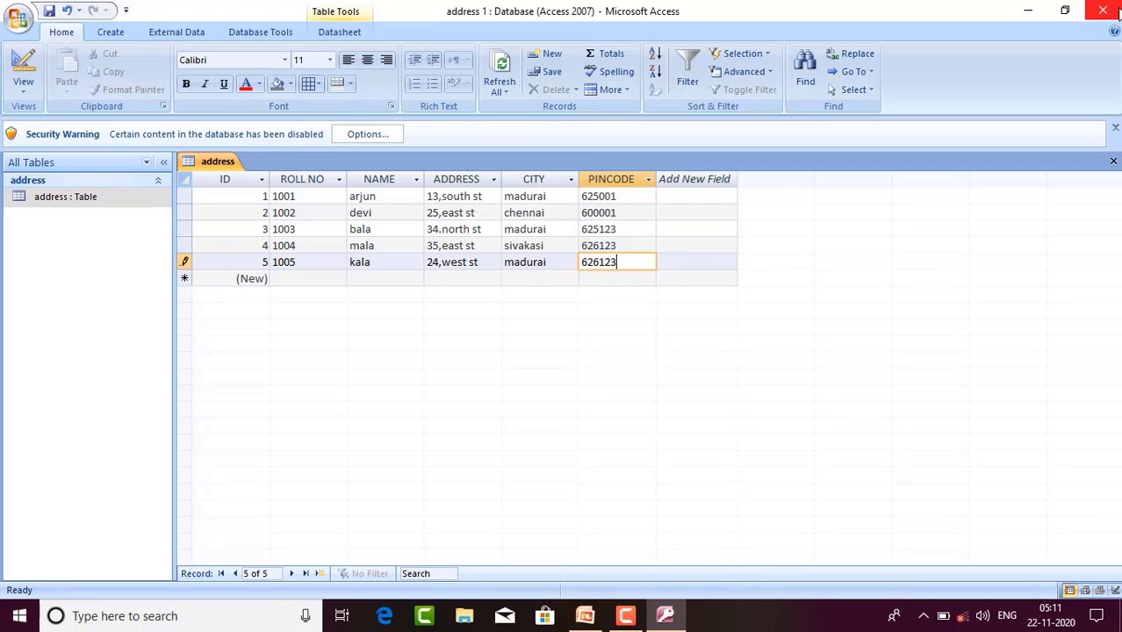
Step: Close and restart Microsoft Office Access 2007, and reopen the address table from the recent address 1 database
left_click(1118, 10)
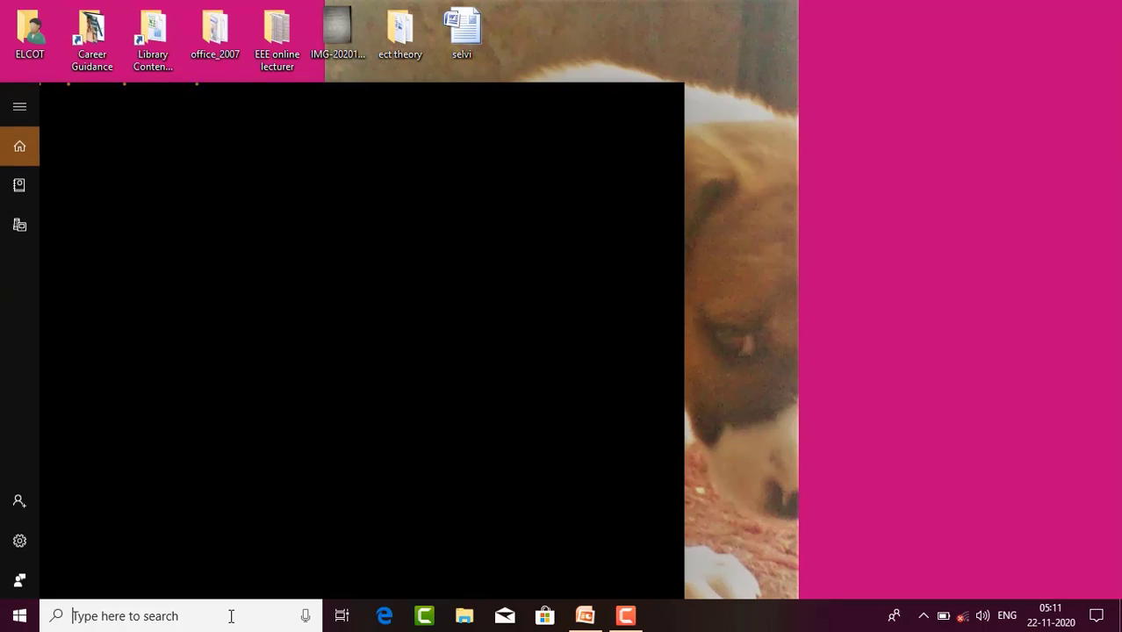
type("microsoft")
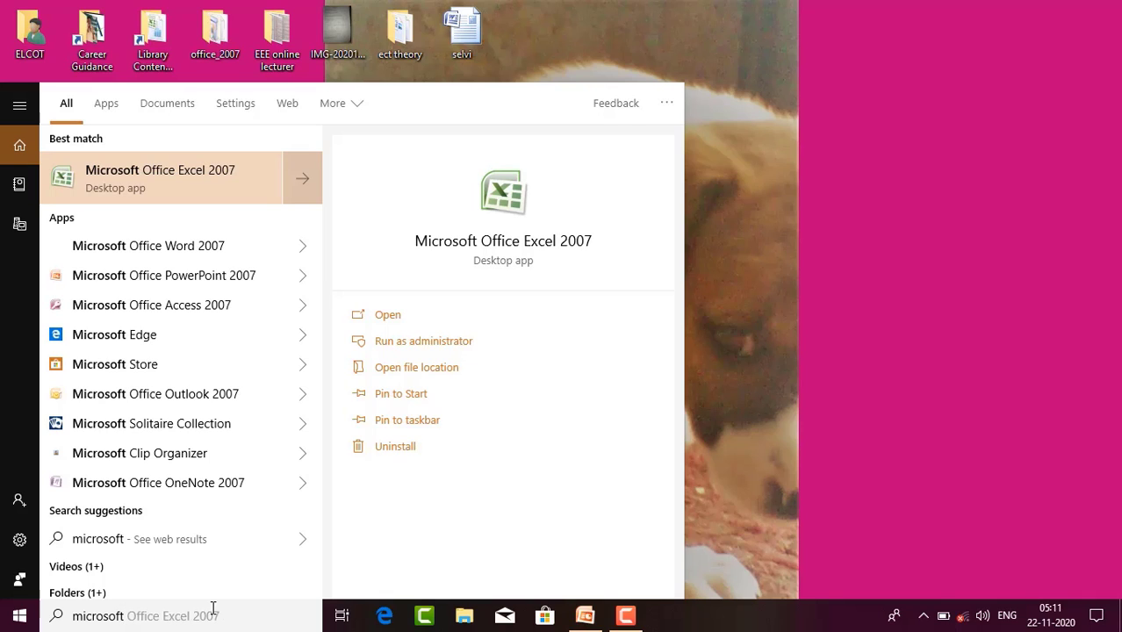
left_click(187, 317)
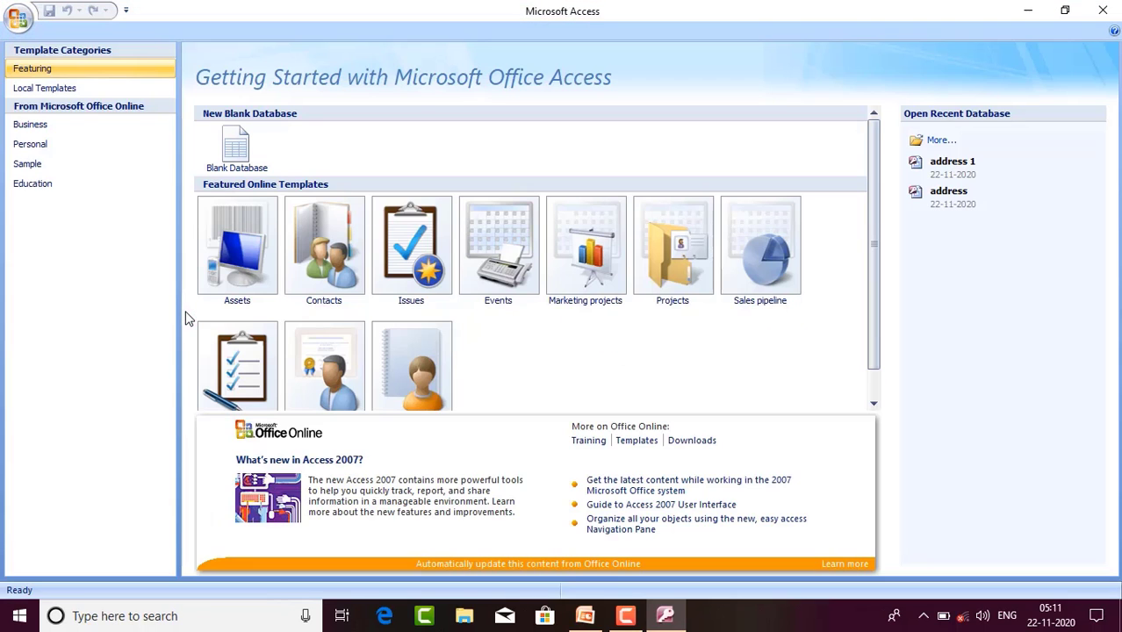
left_click(21, 21)
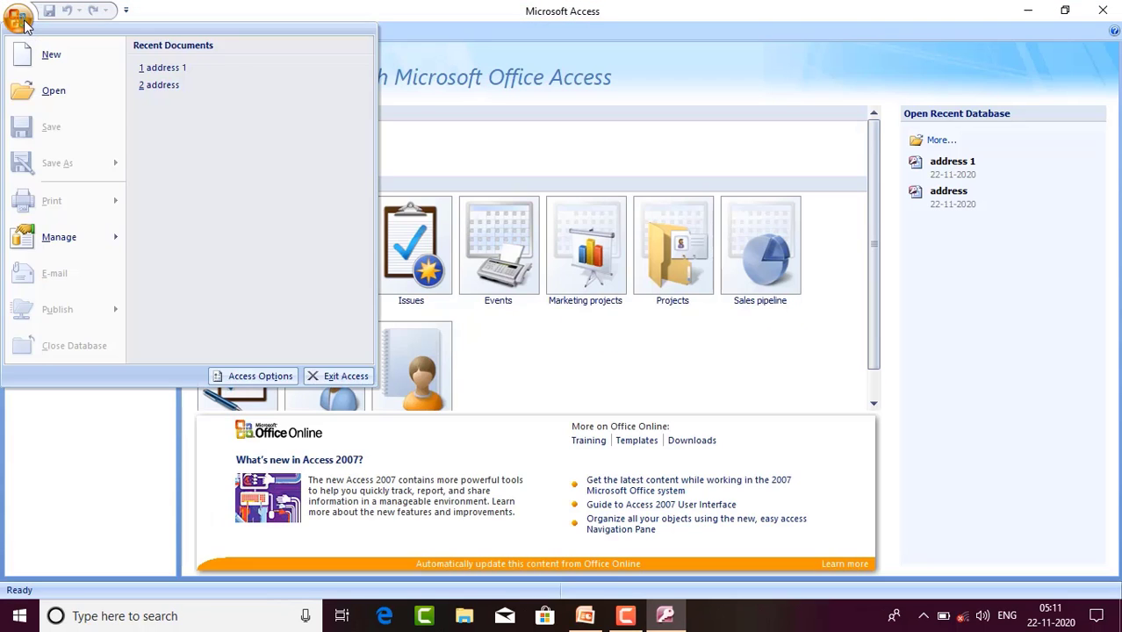
left_click(142, 69)
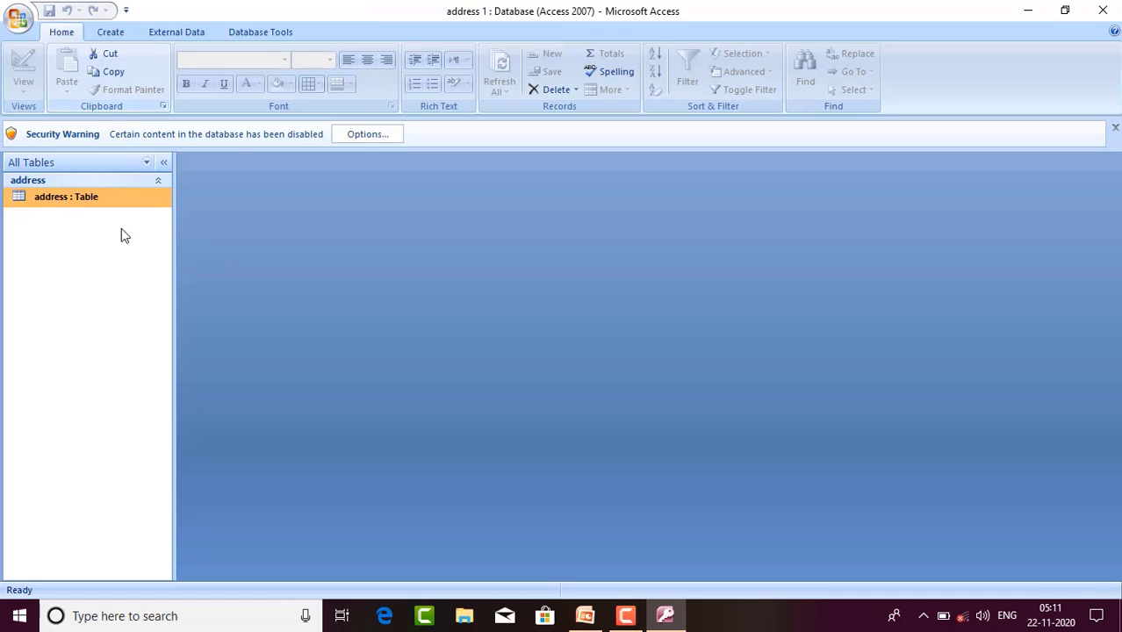
right_click(120, 199)
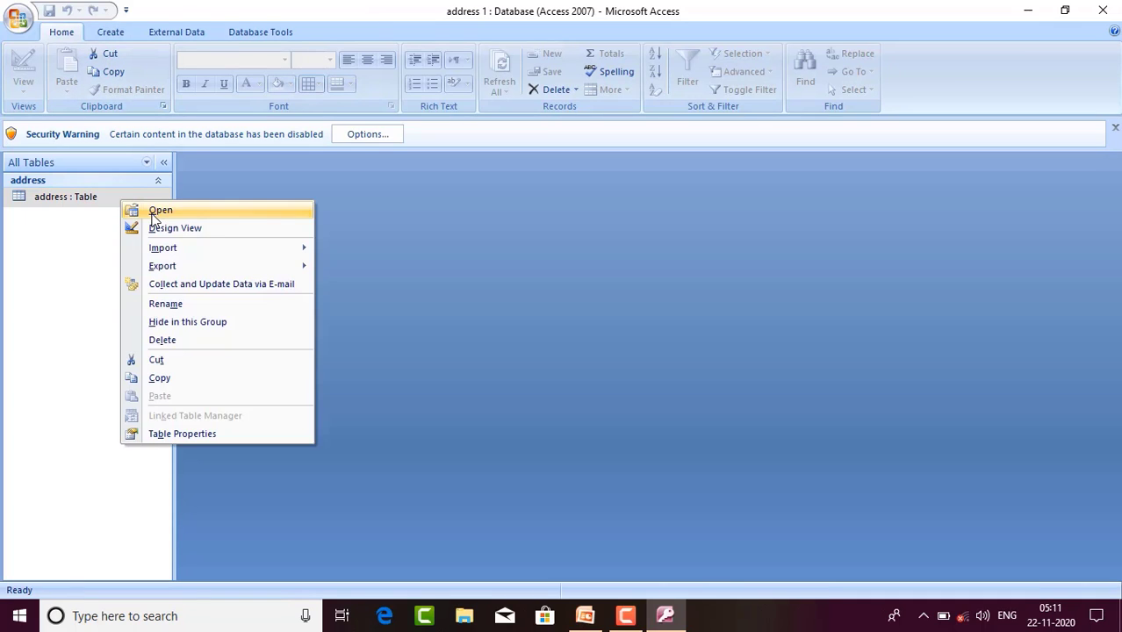
left_click(158, 212)
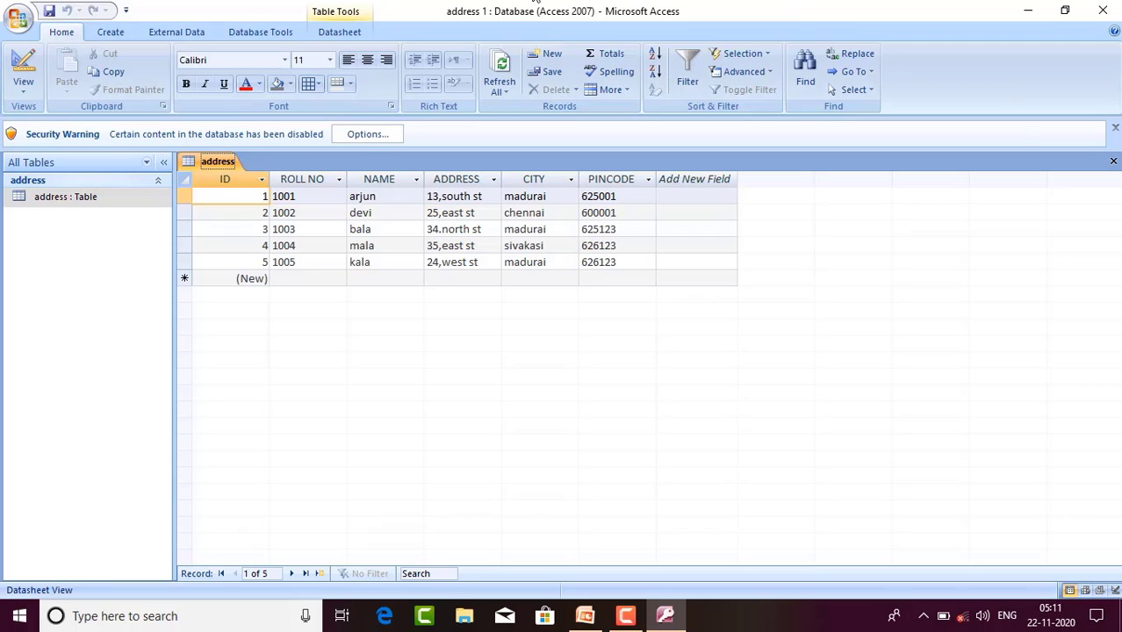
Step: Examine the address table's field names, data types and descriptions in Design View alongside its records in Datasheet View
right_click(122, 196)
left_click(146, 220)
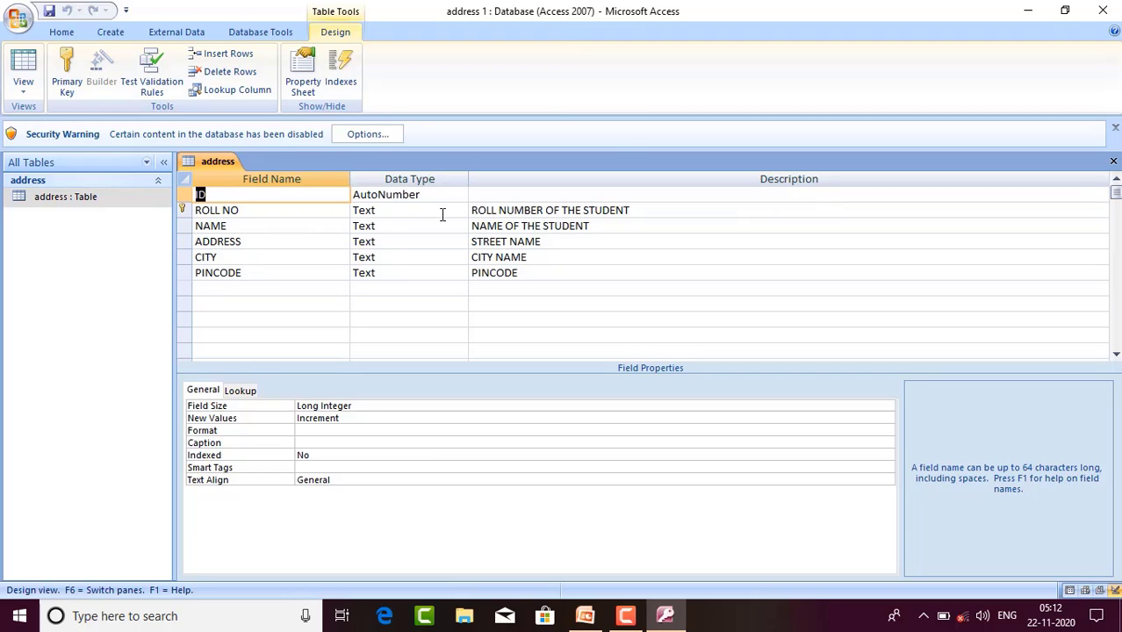
right_click(136, 207)
left_click(162, 218)
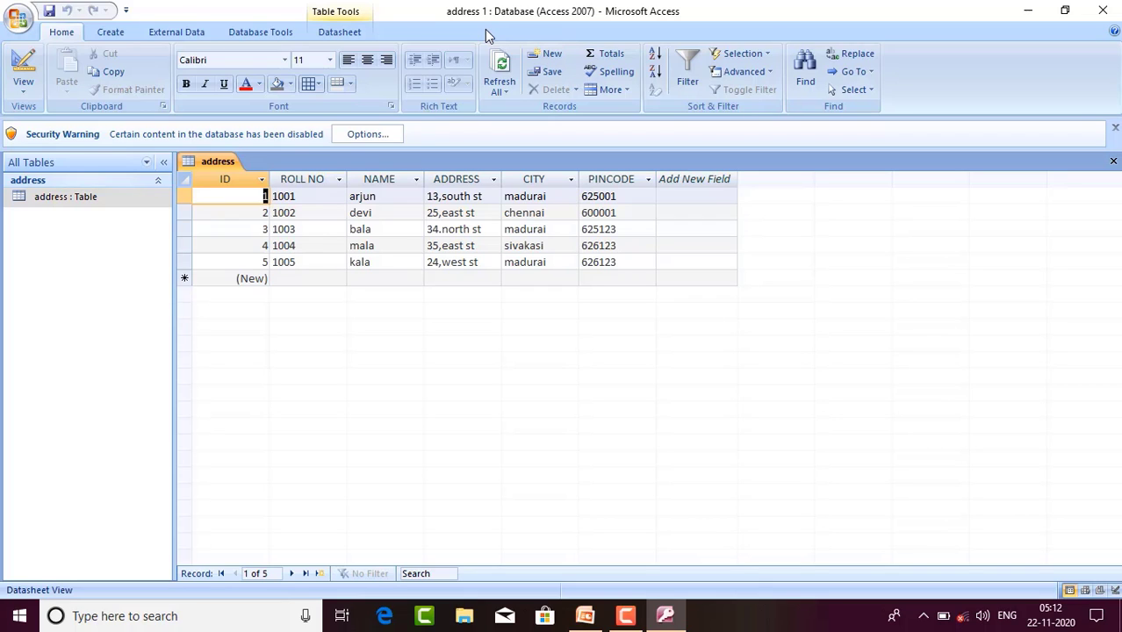
left_click(119, 207)
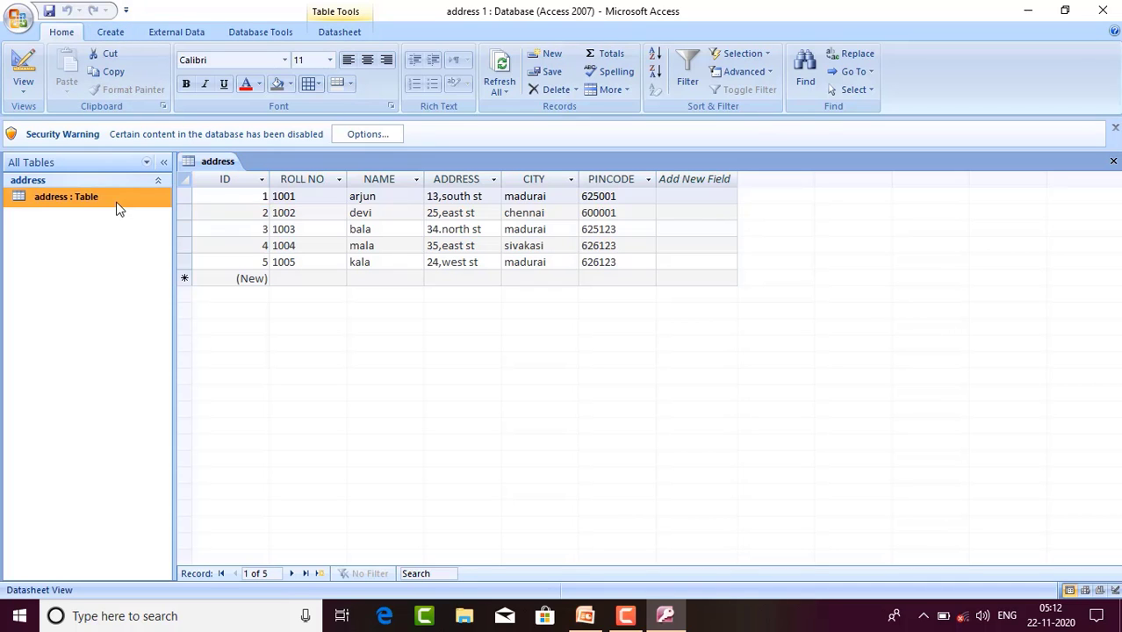
right_click(120, 209)
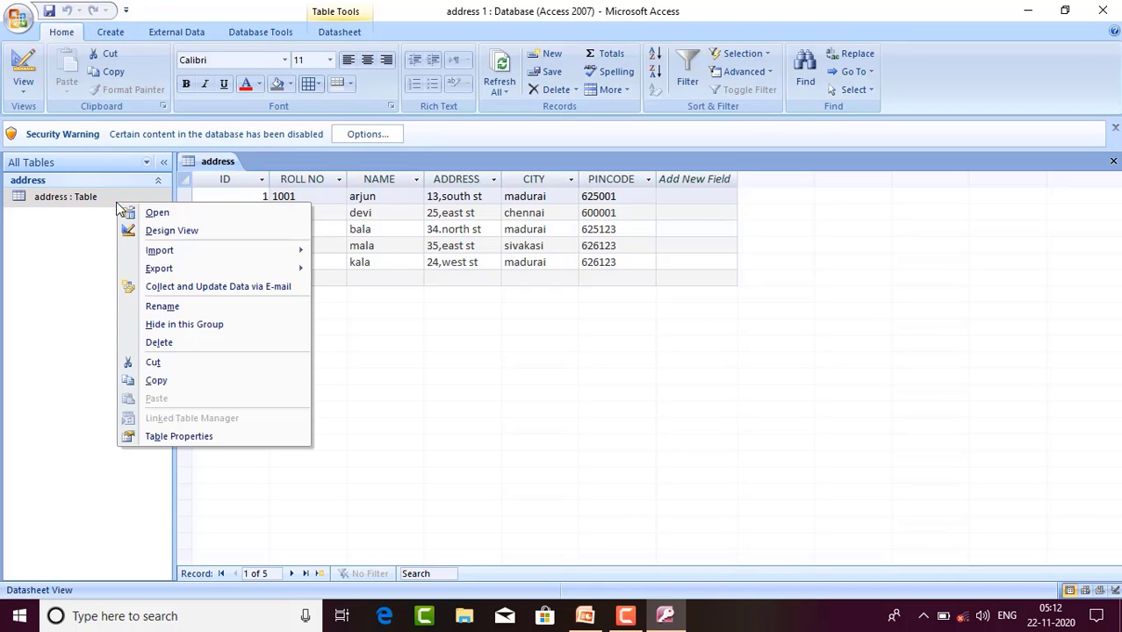
left_click(158, 231)
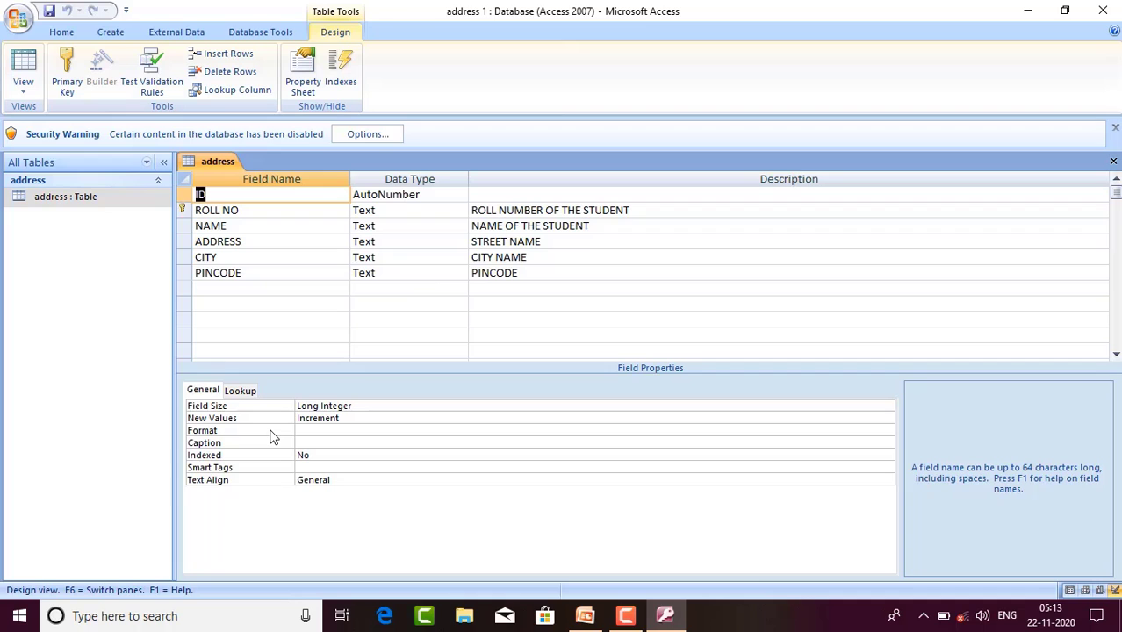
left_click(120, 198)
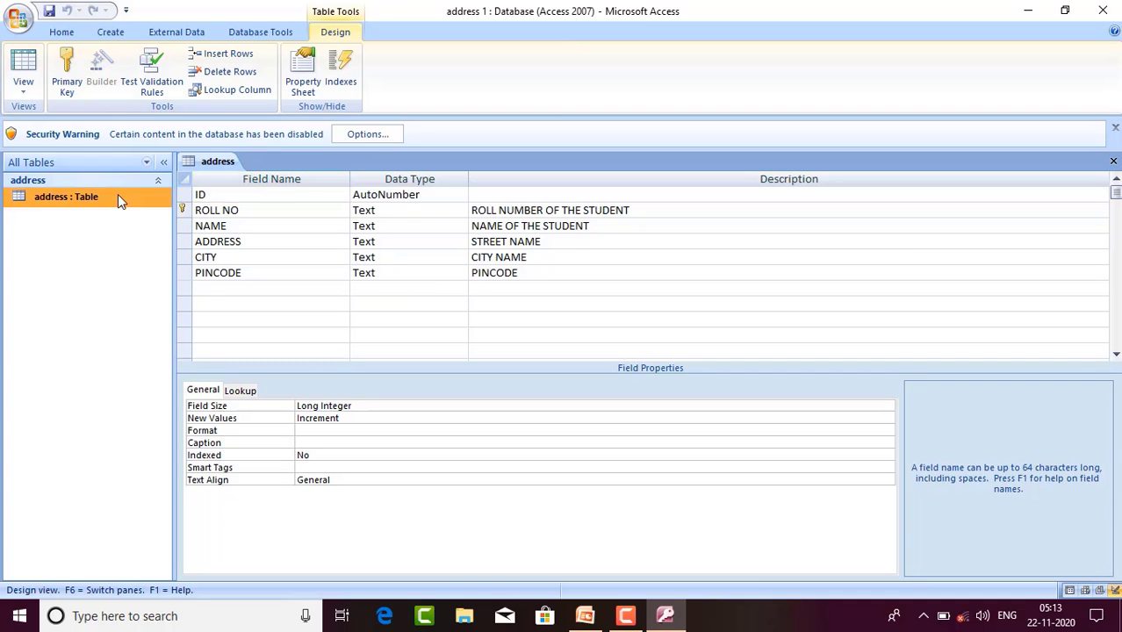
right_click(120, 200)
left_click(150, 209)
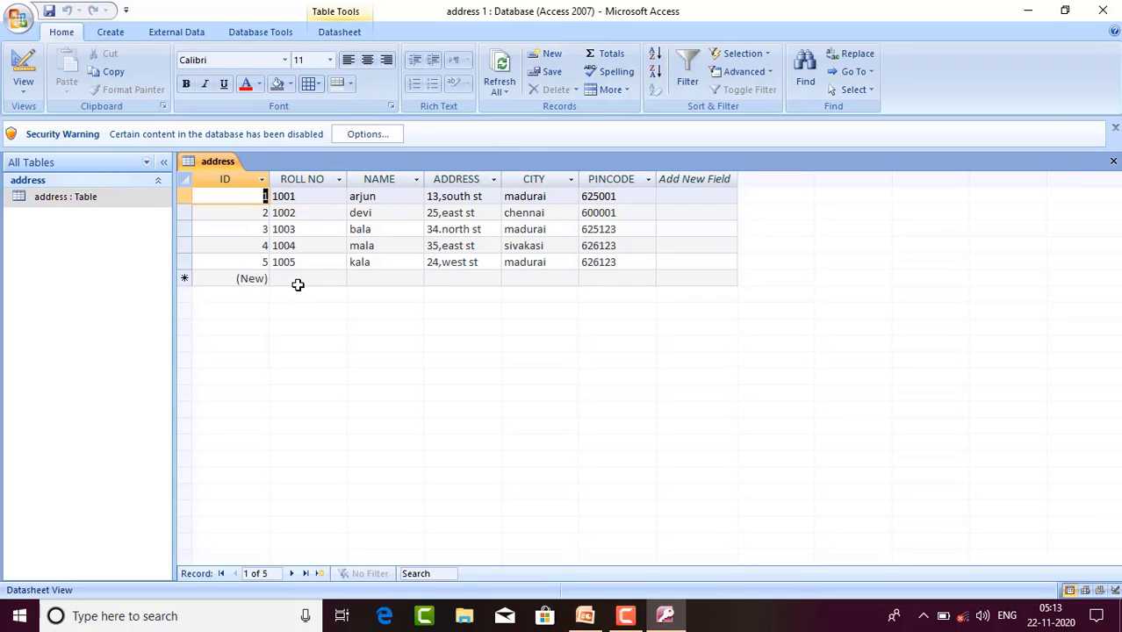
left_click(360, 263)
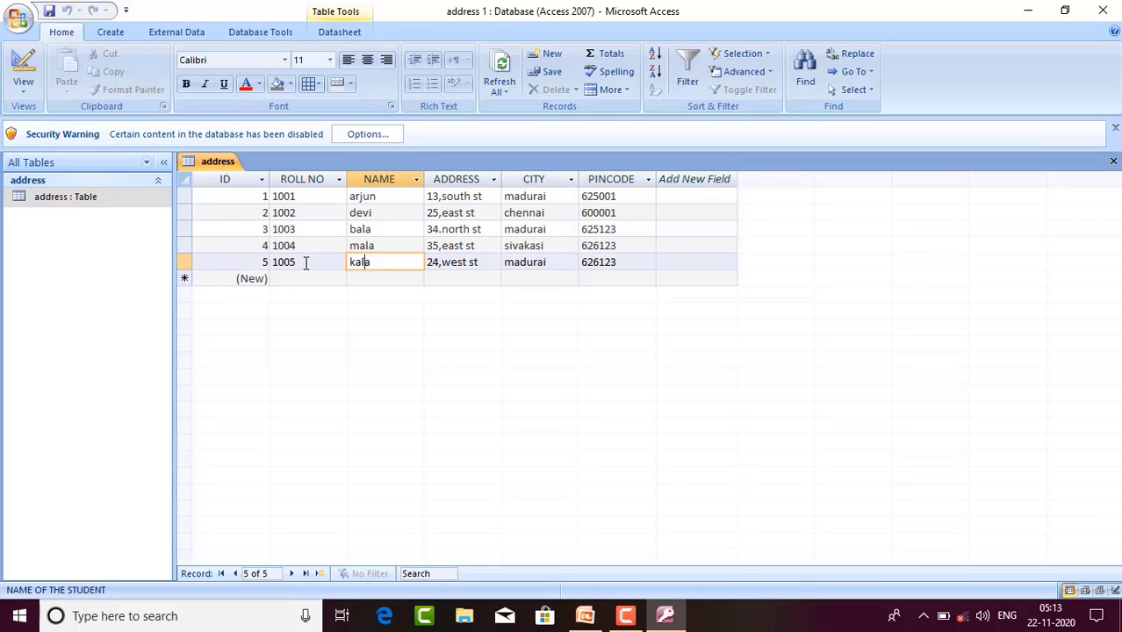
left_click(402, 263)
key("super+p")
left_click(627, 617)
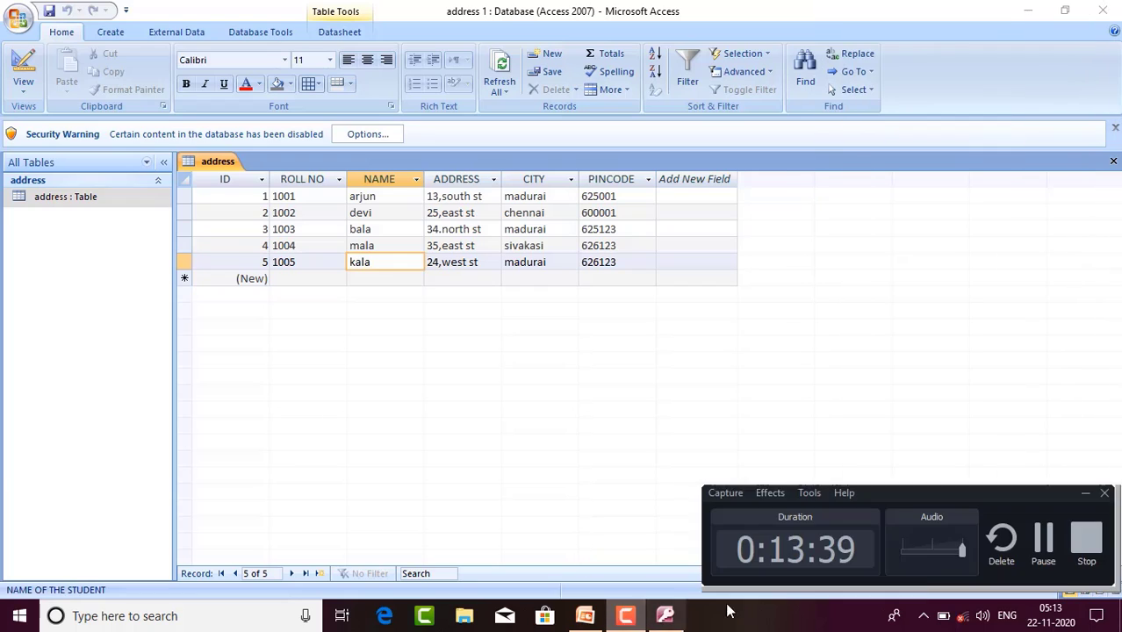
left_click(1085, 545)
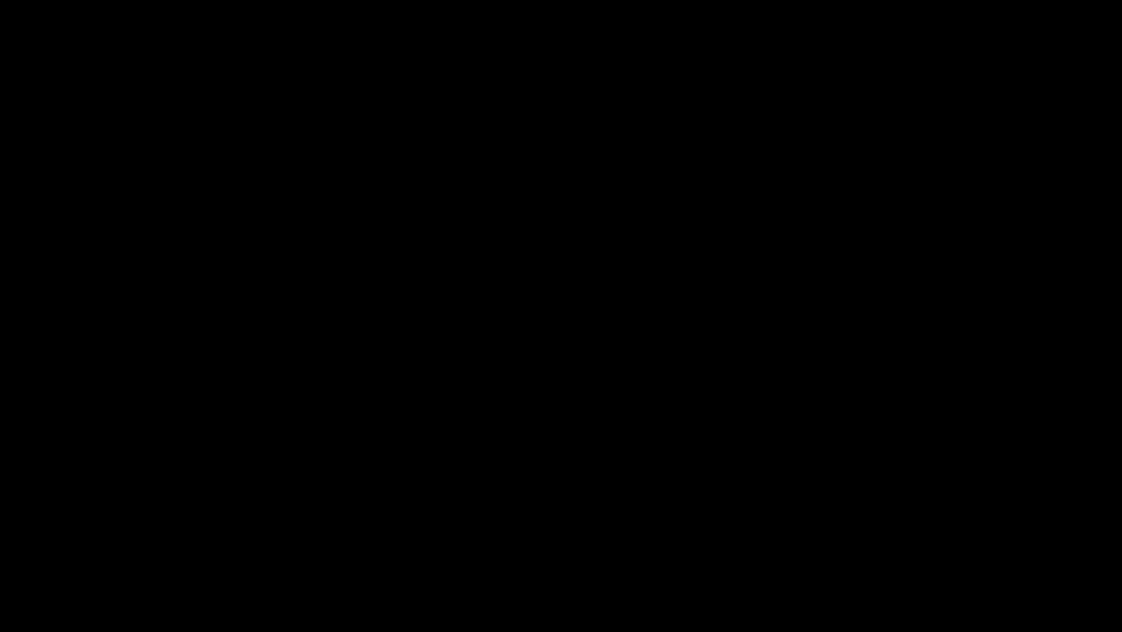